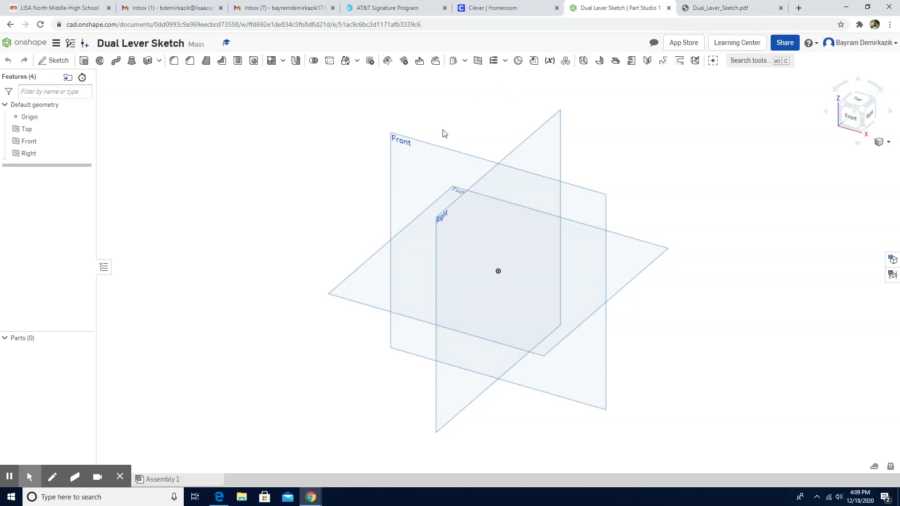
Step: After reviewing the lever instructions, set the default length unit to Millimeter and select the Front plane
left_click(719, 8)
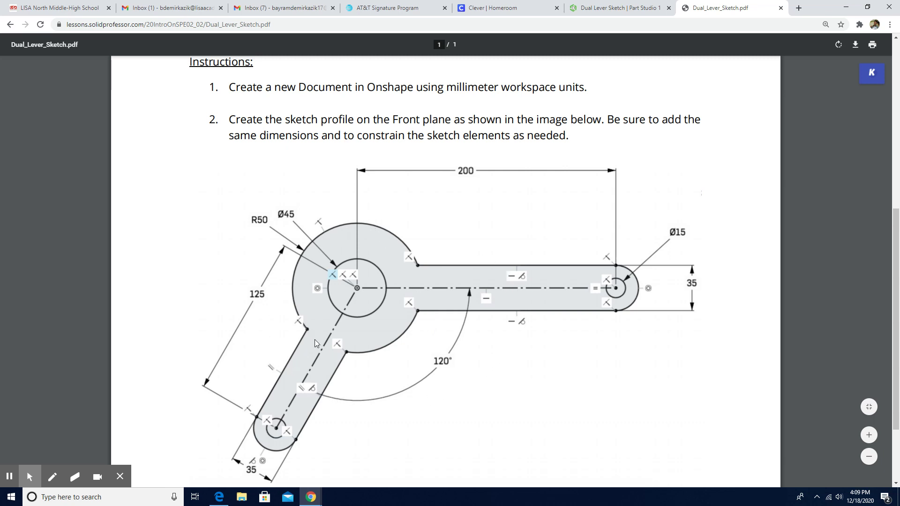
left_click(610, 9)
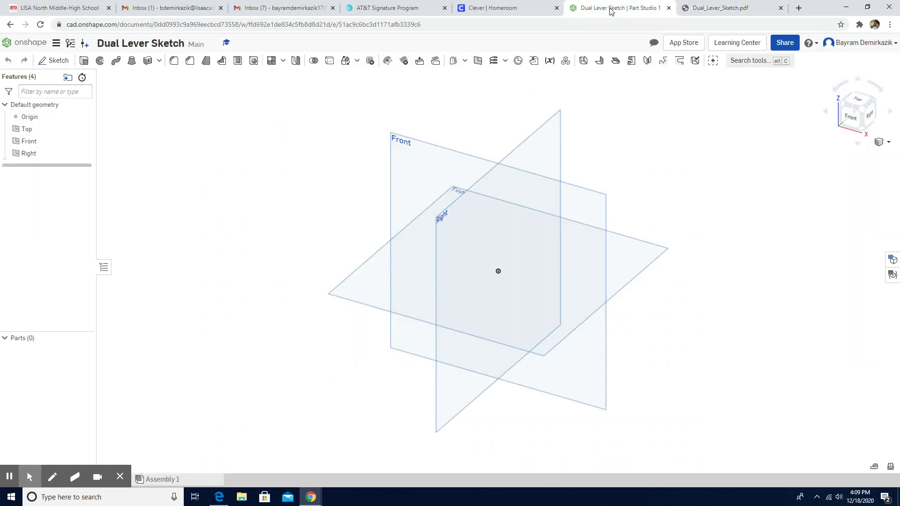
left_click(58, 44)
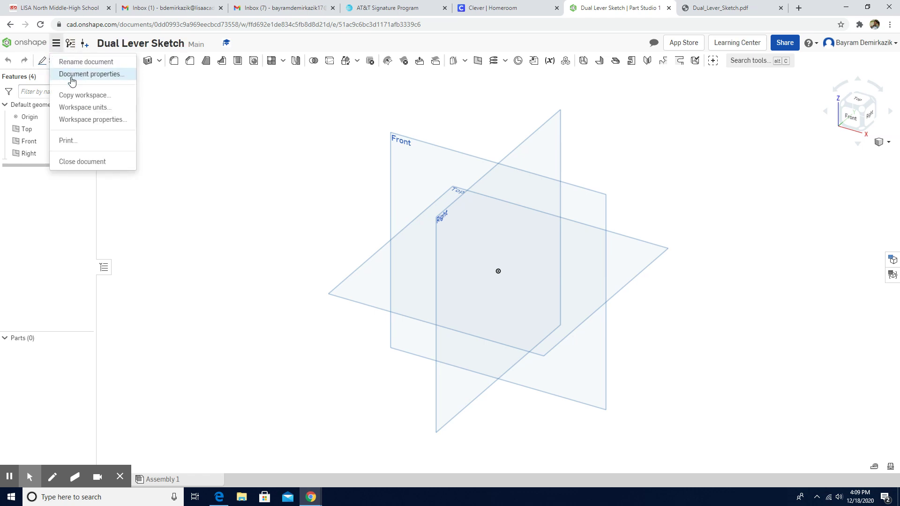
left_click(89, 109)
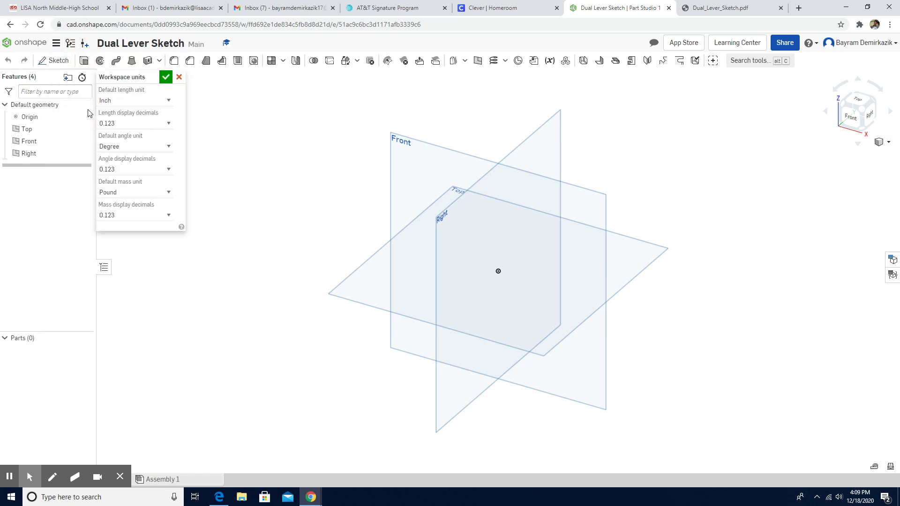
left_click(167, 102)
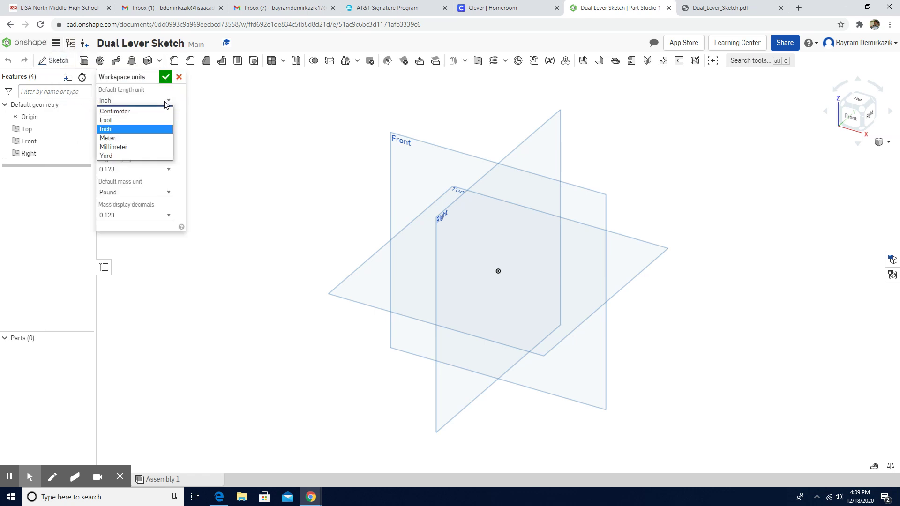
left_click(128, 144)
left_click(165, 77)
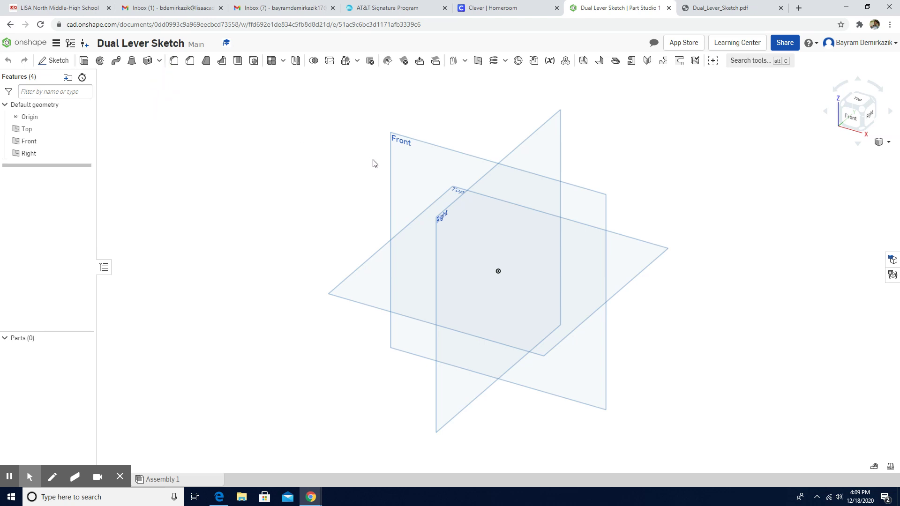
left_click(406, 168)
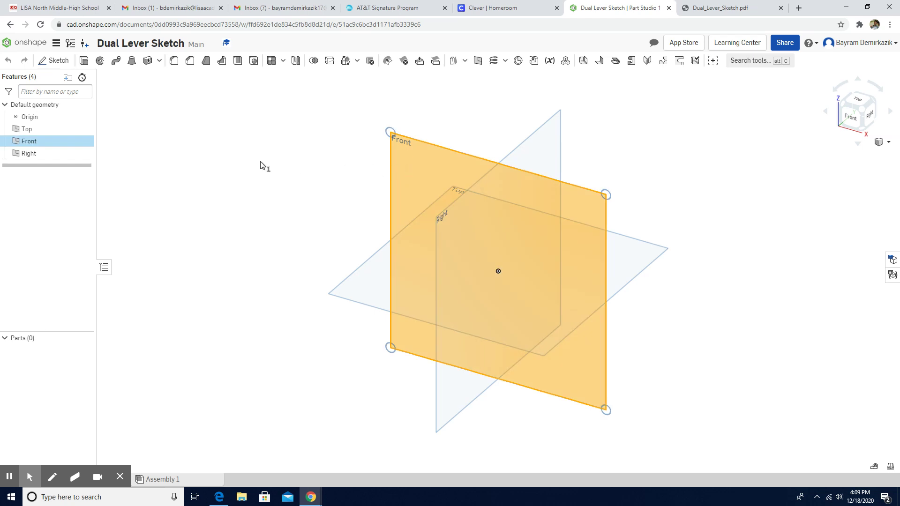
Step: Start a sketch on the Front plane, viewed head-on, and draw the hub circle at the origin
left_click(56, 61)
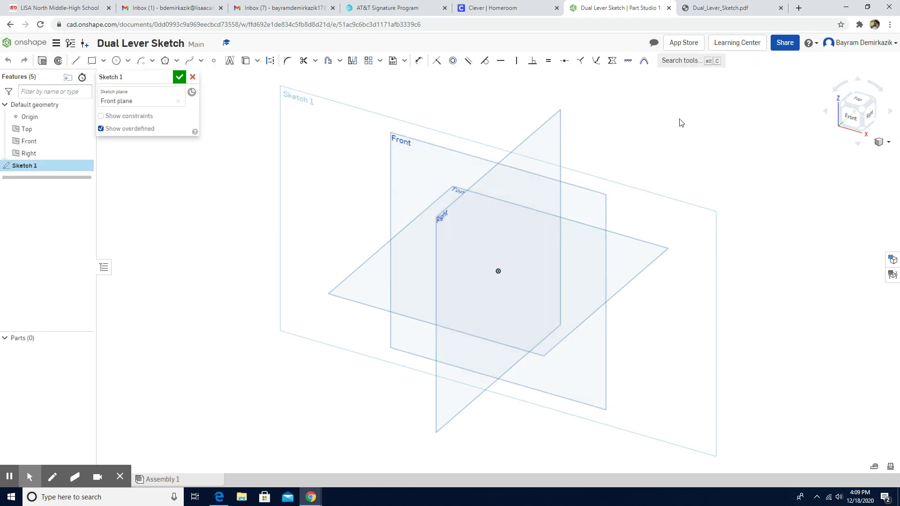
left_click(860, 119)
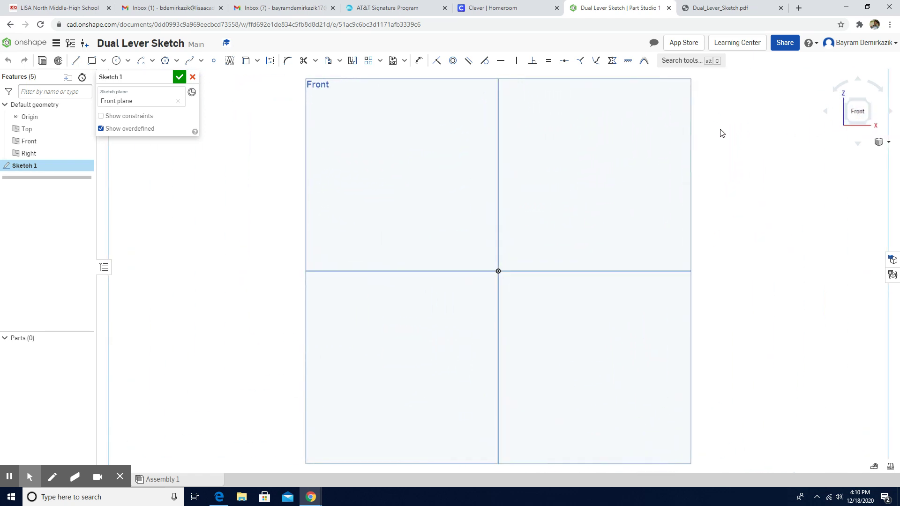
left_click(116, 61)
left_click(498, 270)
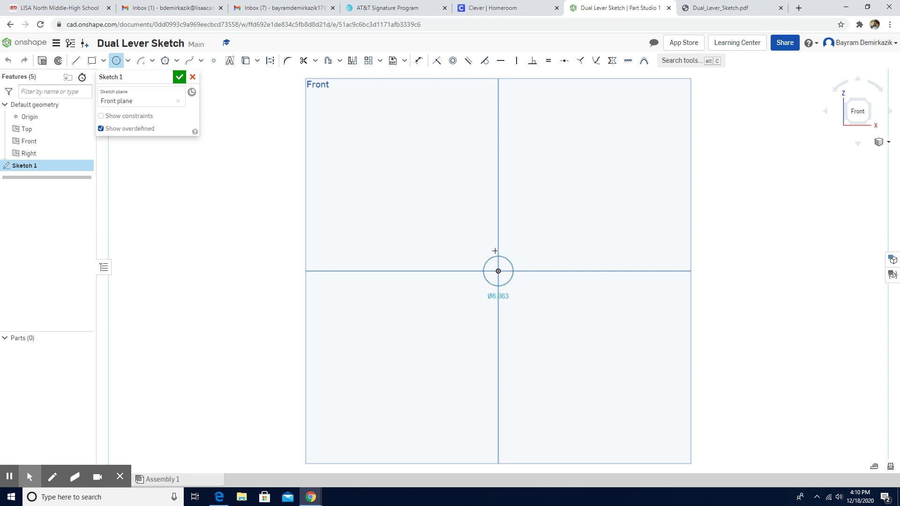
left_click(525, 260)
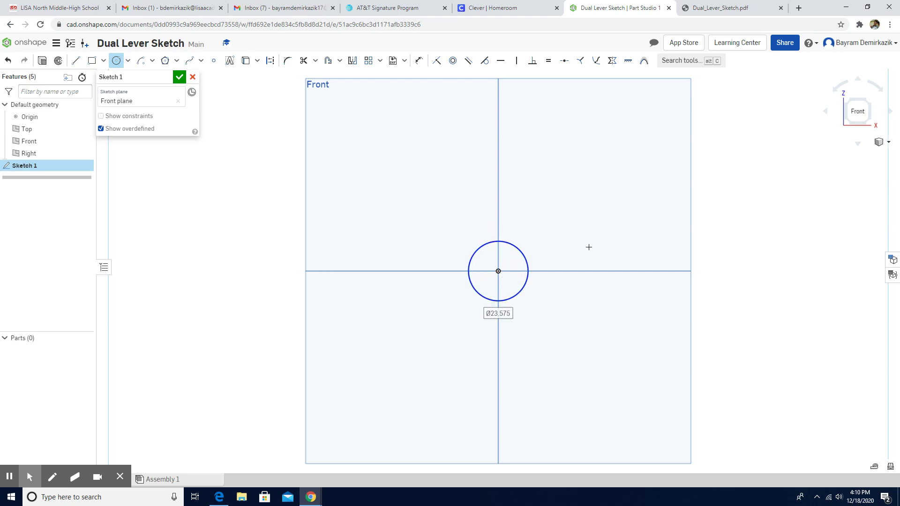
Step: Draw a small circle on the horizontal axis to the right and another lower-left of the hub
left_click(689, 271)
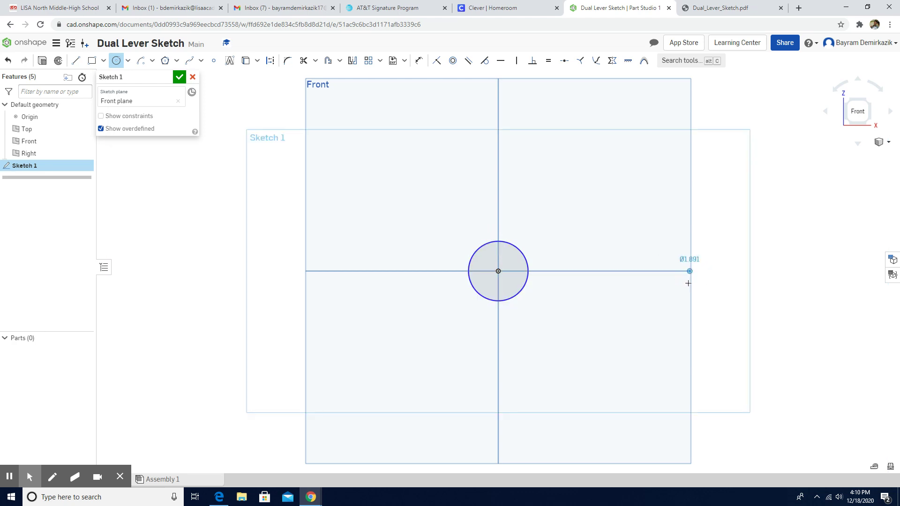
left_click(689, 287)
left_click(408, 383)
left_click(405, 398)
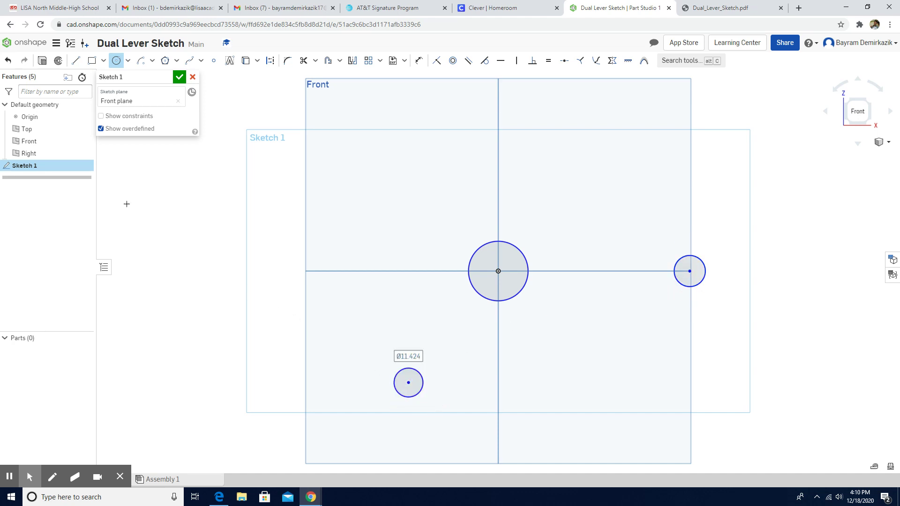
Step: Dimension the hub circle's diameter as 45
left_click(418, 61)
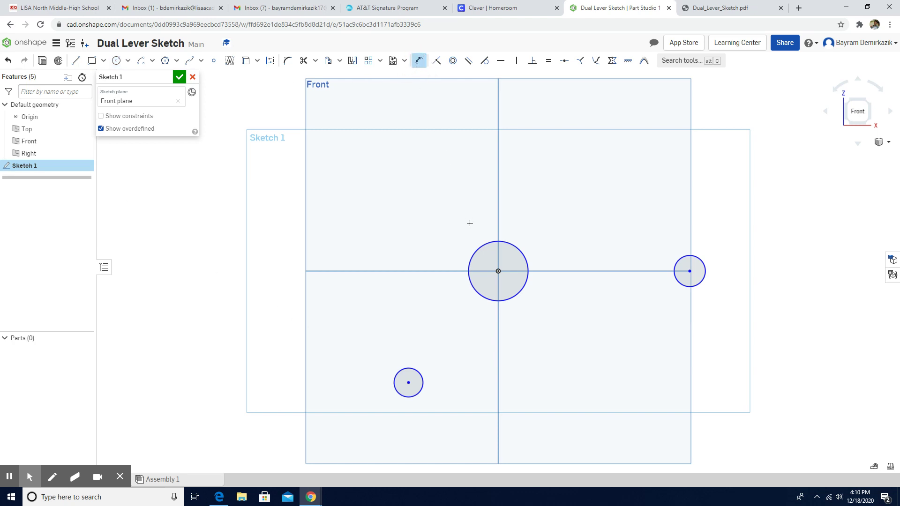
left_click(422, 218)
type("4")
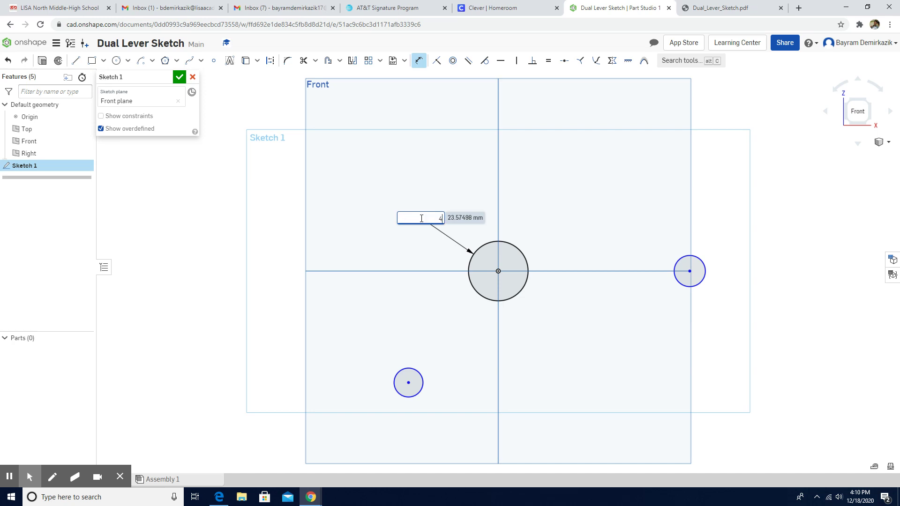
type("5")
key("Return")
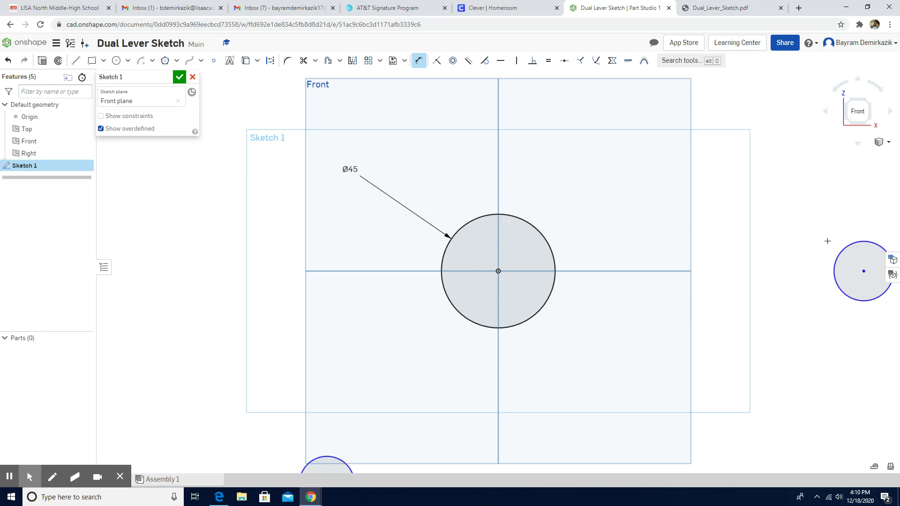
Step: Give the right and bottom circles Ø15 diameter dimensions
left_click(839, 254)
left_click(820, 210)
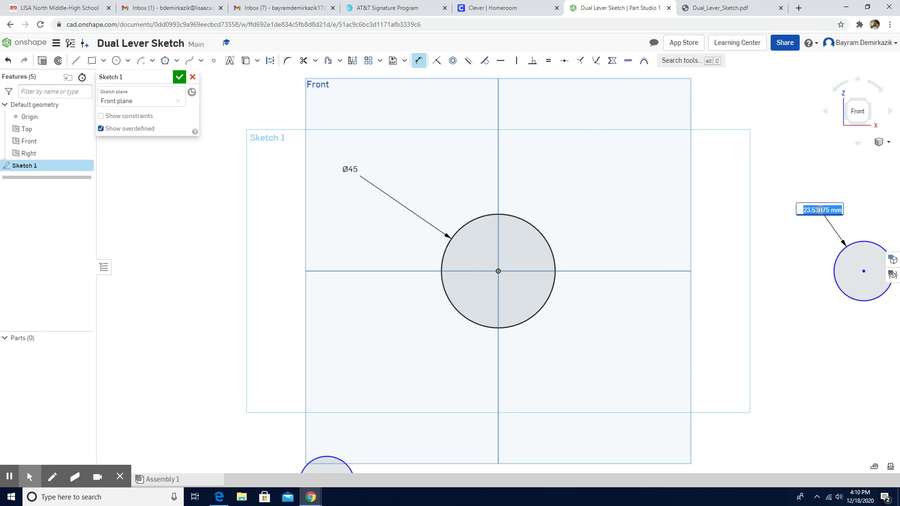
type("15")
key("Return")
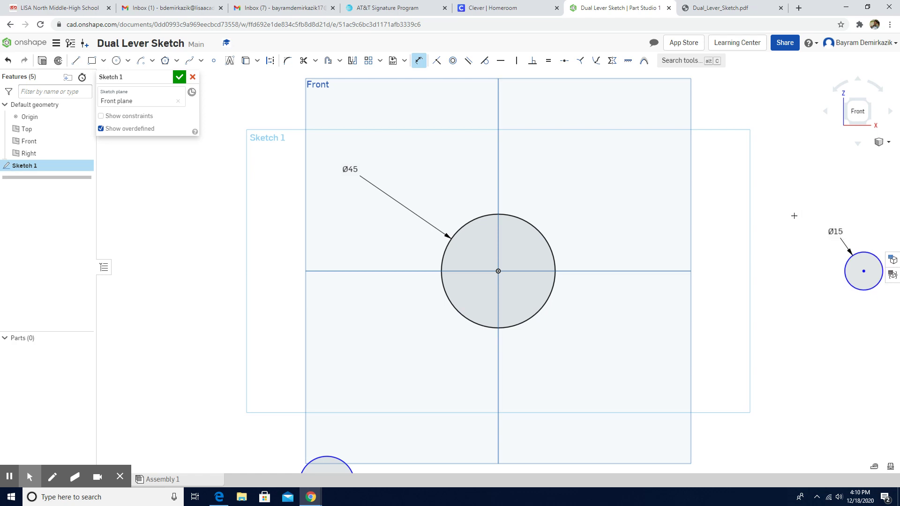
scroll(568, 312, "down", 3)
left_click(419, 444)
left_click(459, 446)
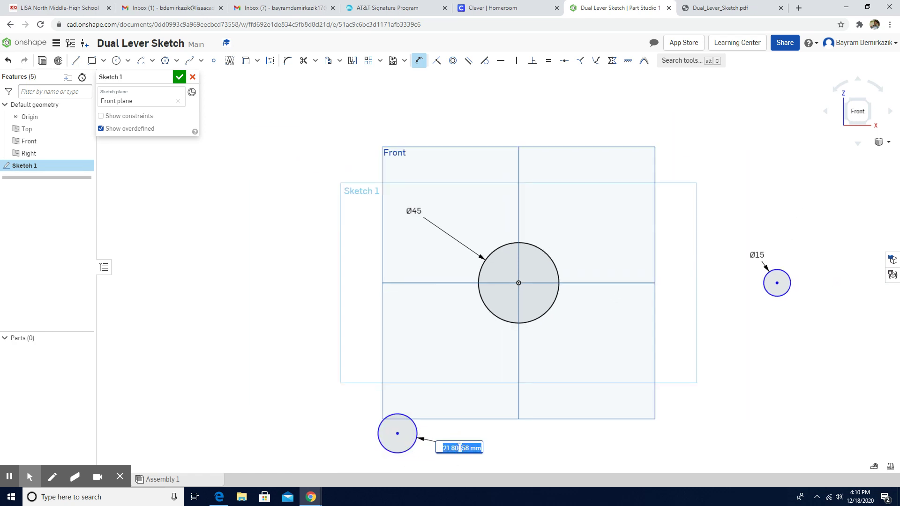
key("BackSpace")
key("Escape")
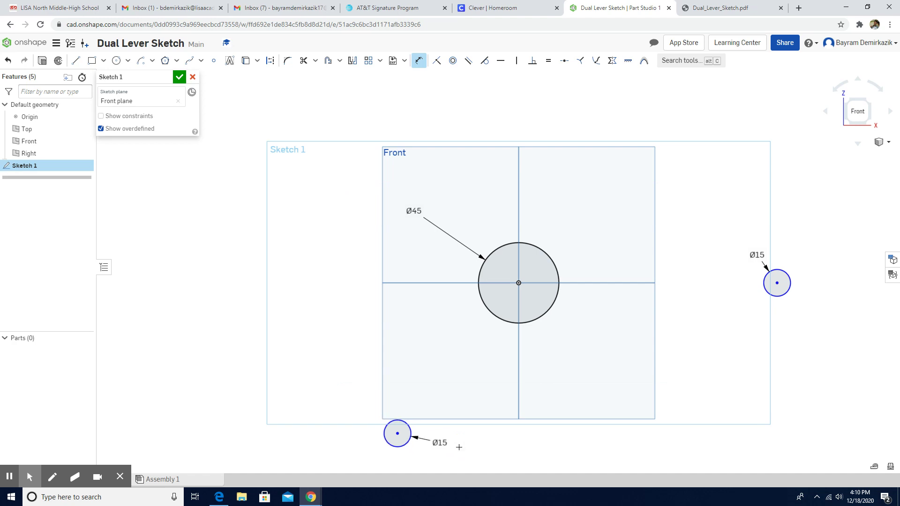
Step: Draw centerlines from the right circle's centre to the hub centre and from the hub to the bottom circle's centre
left_click(77, 63)
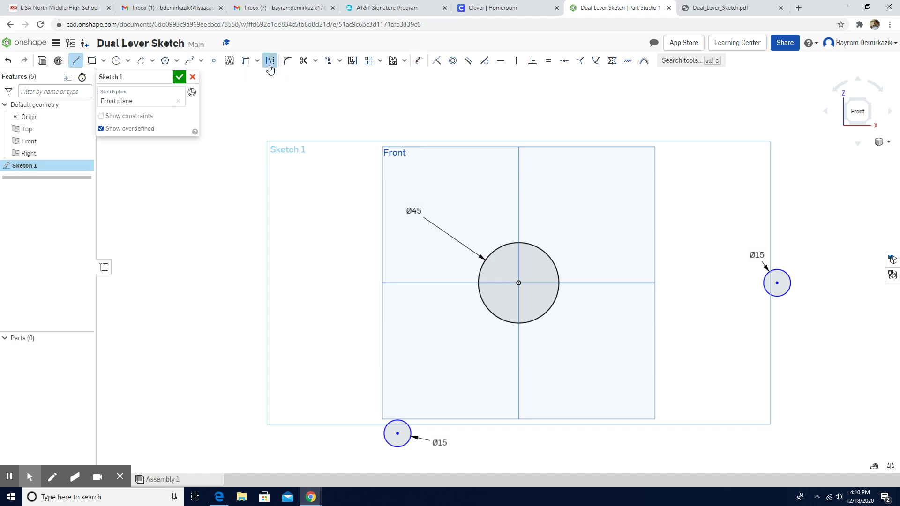
left_click(777, 283)
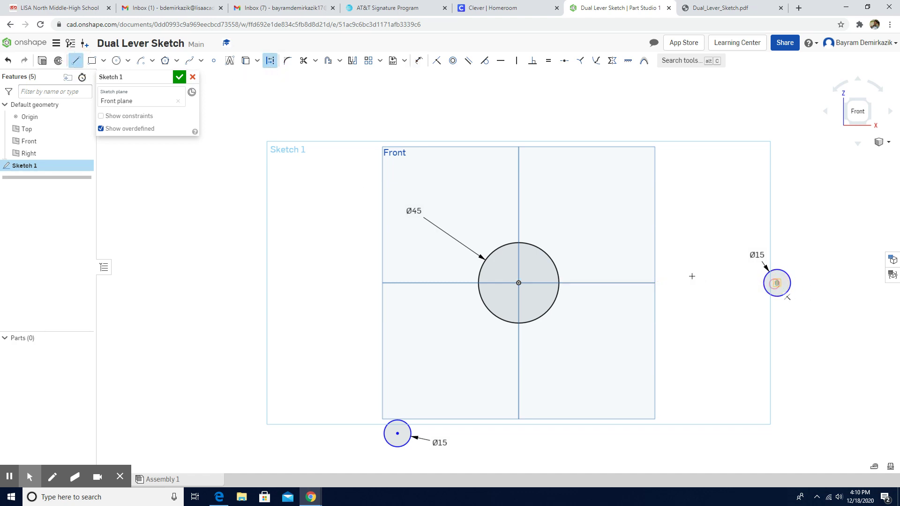
left_click(519, 283)
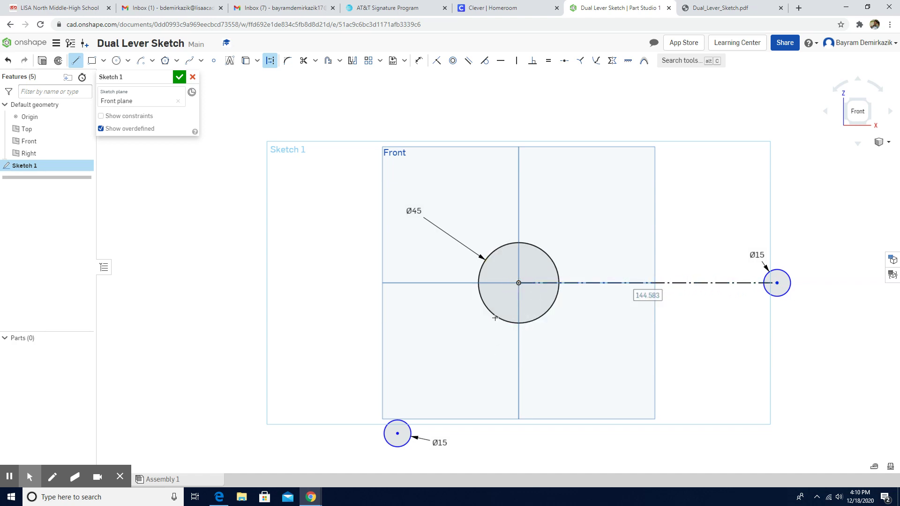
left_click(518, 283)
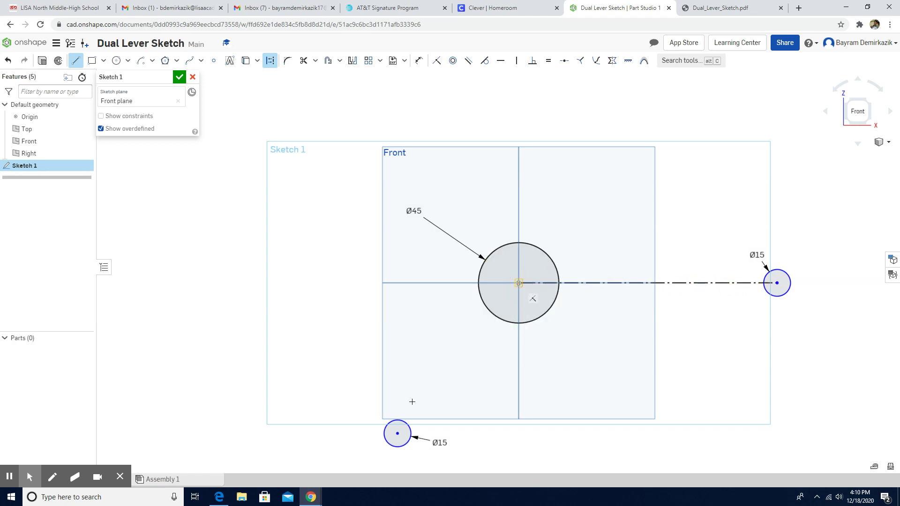
left_click(397, 434)
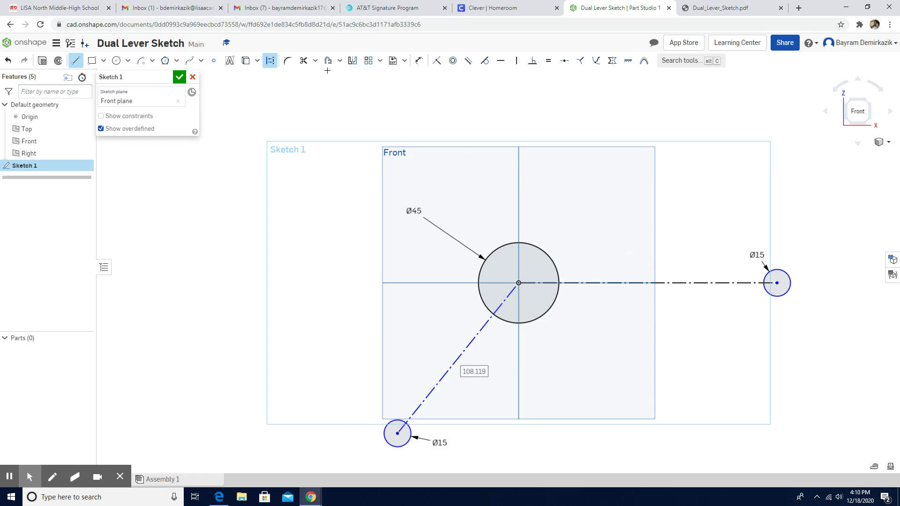
left_click(419, 61)
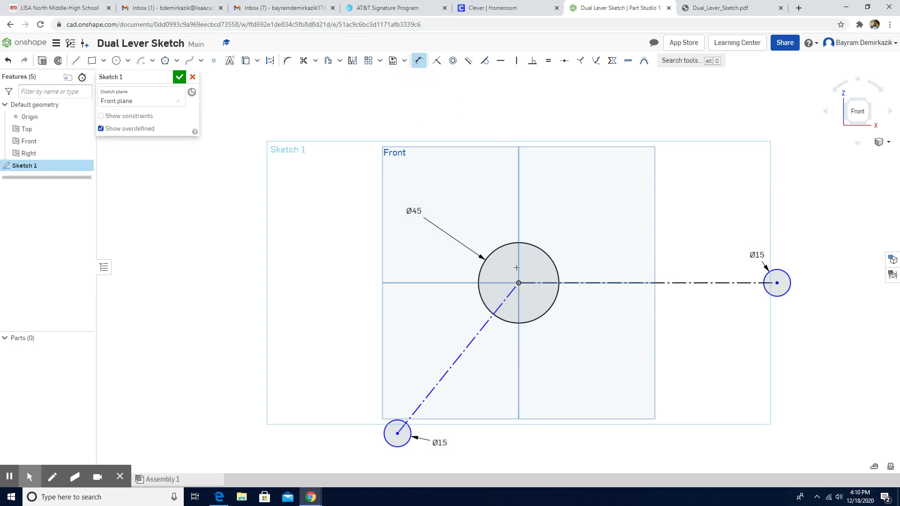
Step: Dimension the hub-to-right-circle centre distance as 200
left_click(519, 282)
left_click(778, 282)
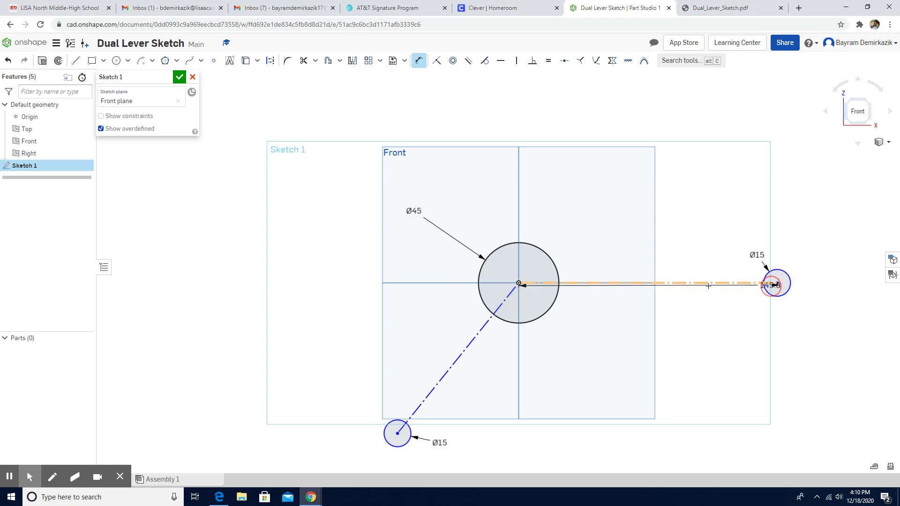
left_click(643, 196)
type("200")
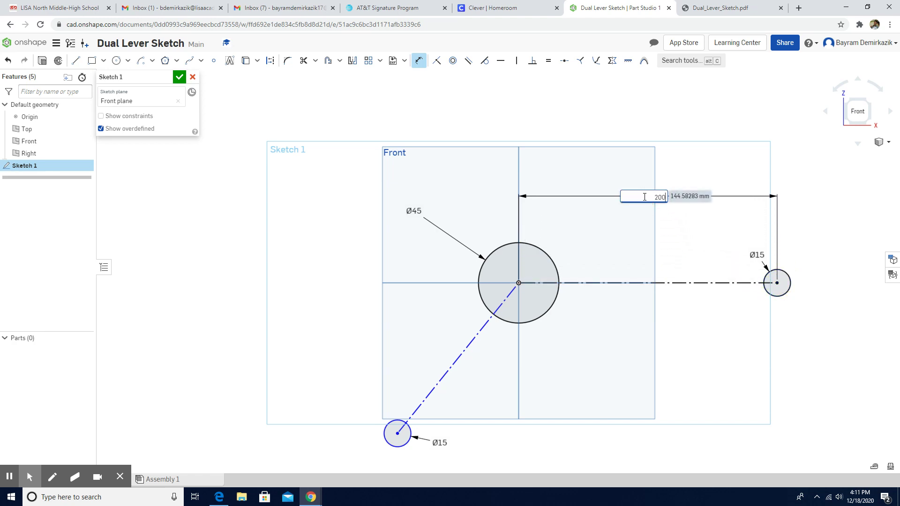
key("Return")
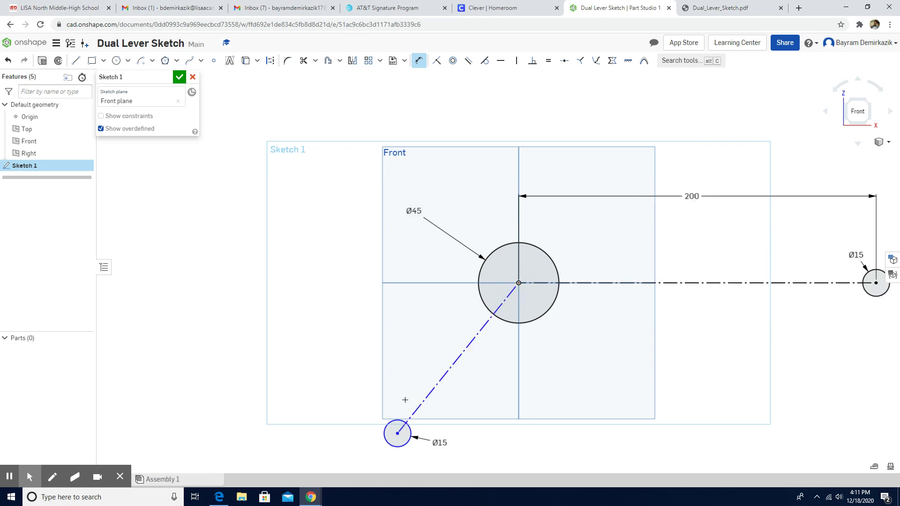
left_click(515, 285)
key("Escape")
Step: Set the hub-to-lower-circle centre distance to 125
left_click(419, 62)
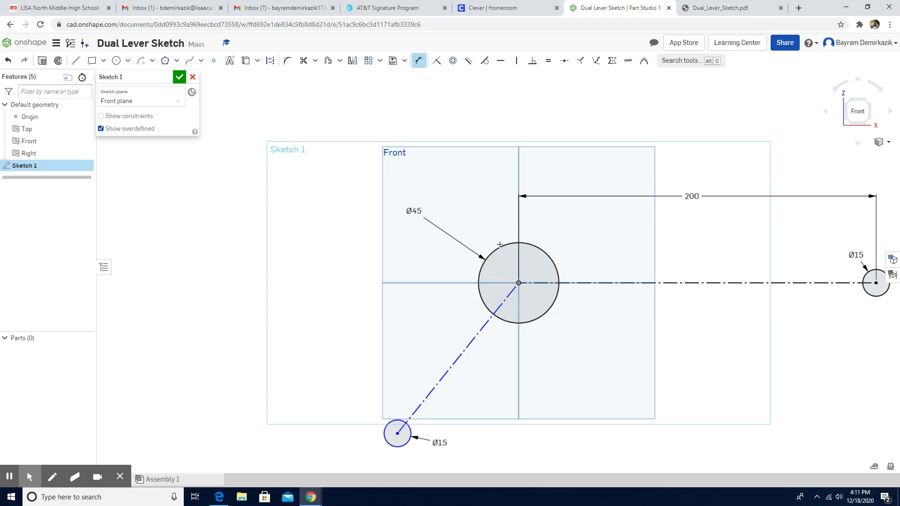
left_click(518, 283)
left_click(397, 433)
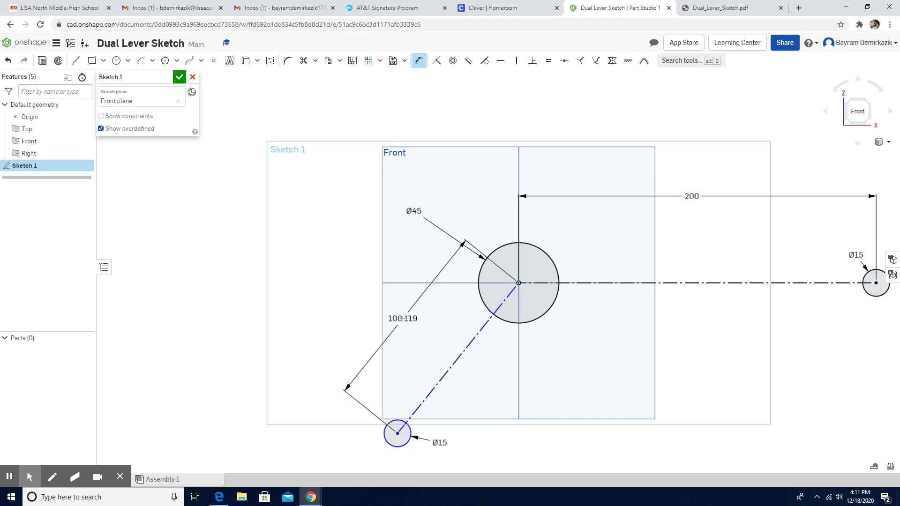
left_click(403, 319)
type("125")
key("Return")
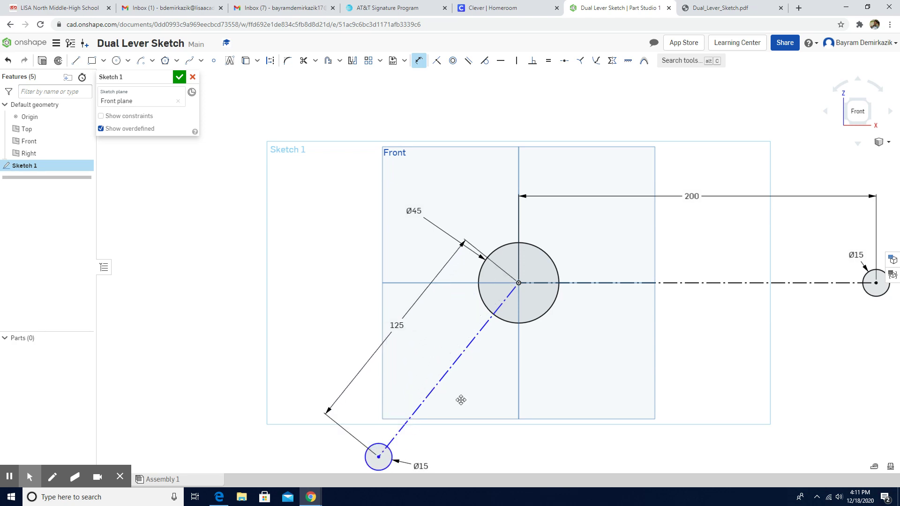
Step: Set a 120° angle between the lower and horizontal centerlines
left_click(482, 331)
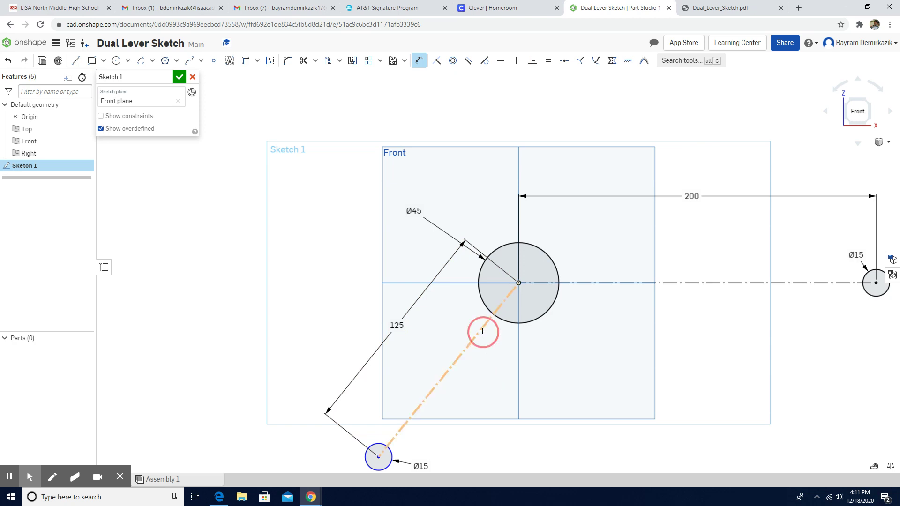
left_click(593, 283)
left_click(570, 352)
type("1")
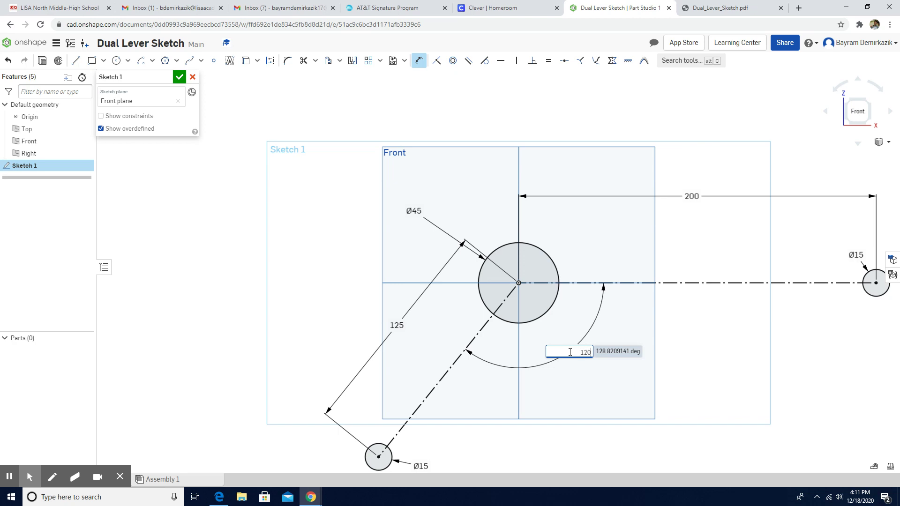
type("20")
key("Return")
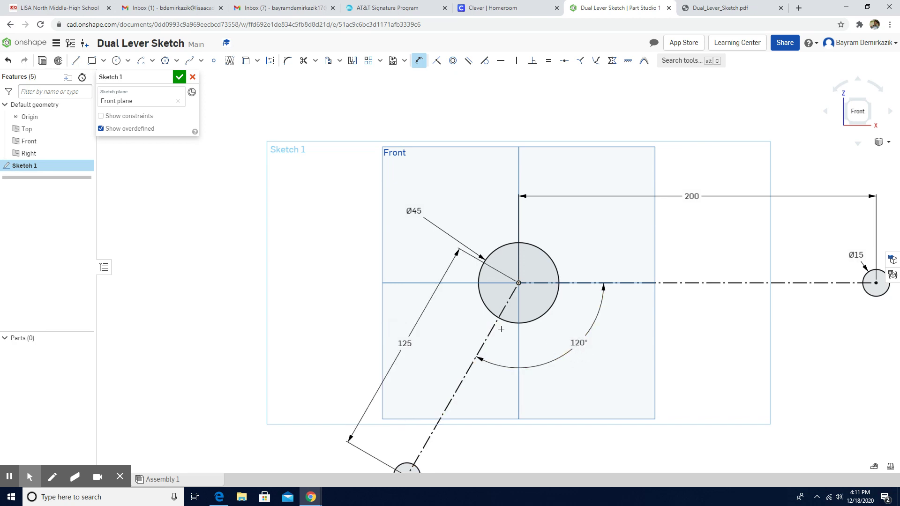
scroll(501, 329, "down", 2)
scroll(465, 276, "down", 3)
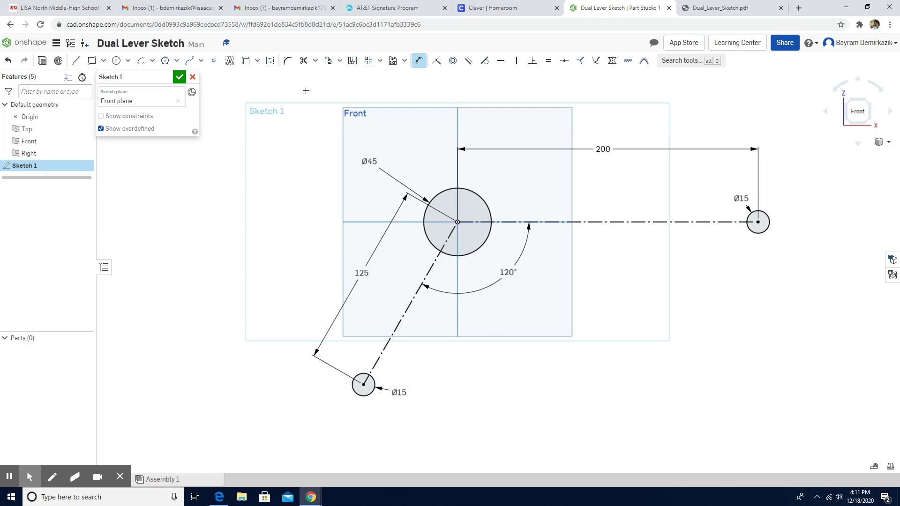
Step: Draw two centre-point arcs around the hub, one upper-left and one lower-right
left_click(141, 61)
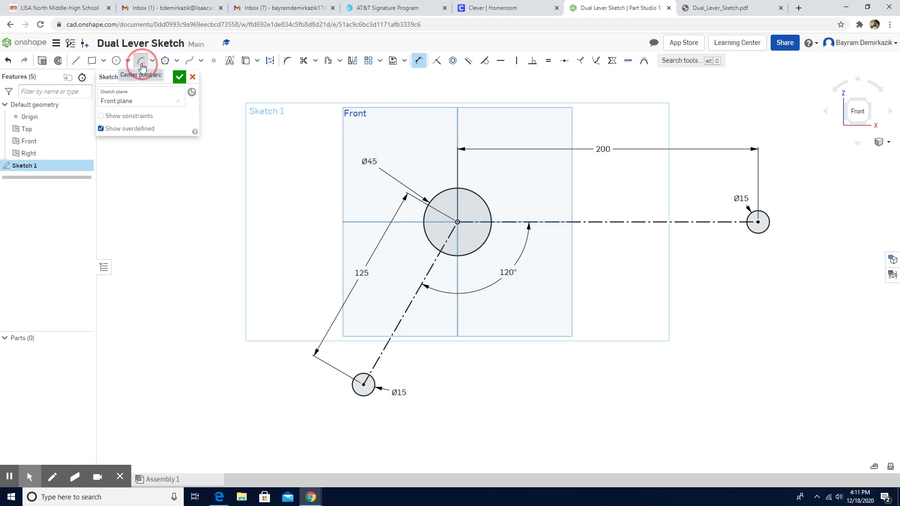
left_click(458, 222)
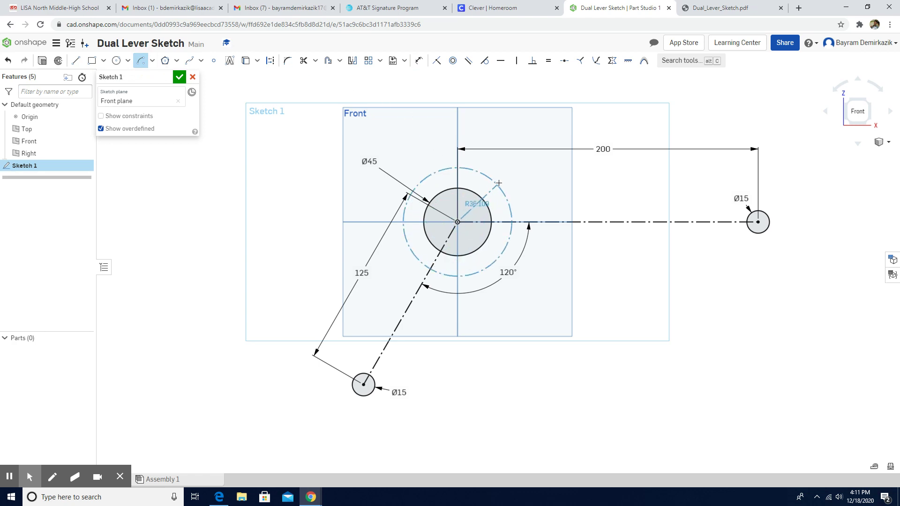
left_click(502, 180)
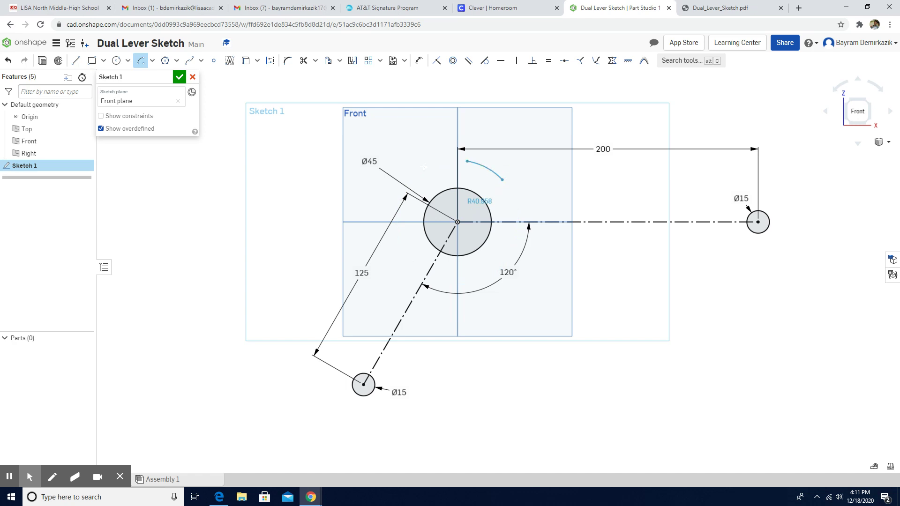
left_click(395, 239)
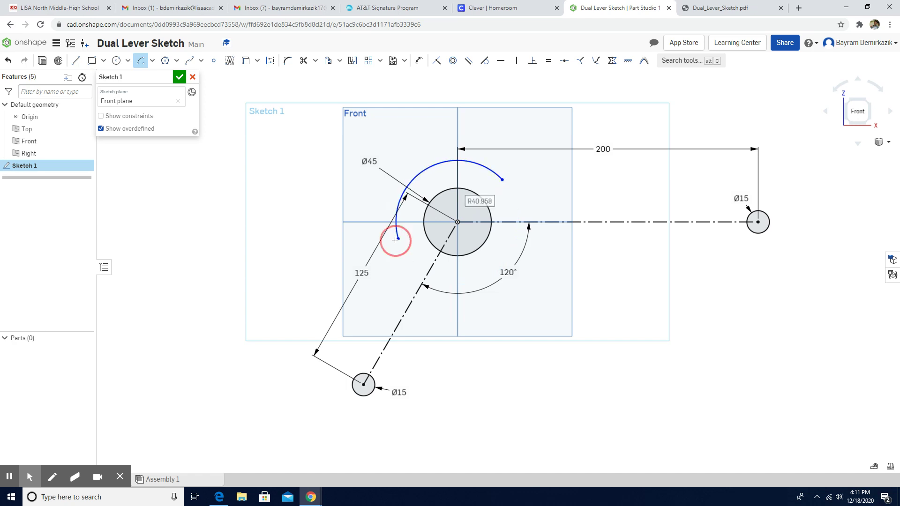
left_click(457, 222)
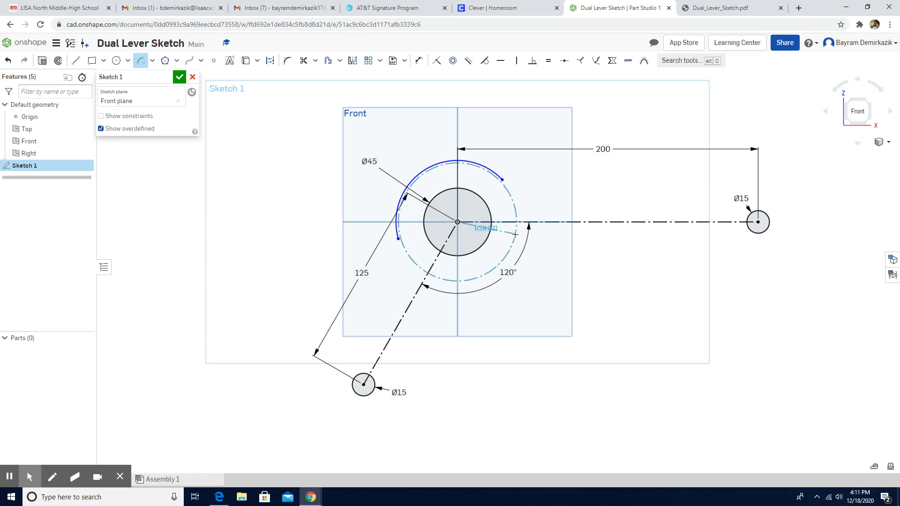
left_click(516, 234)
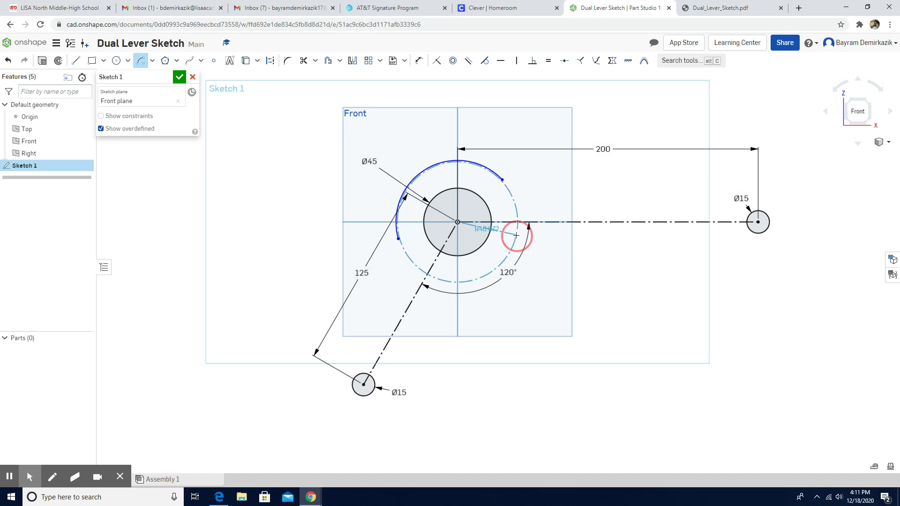
left_click(467, 282)
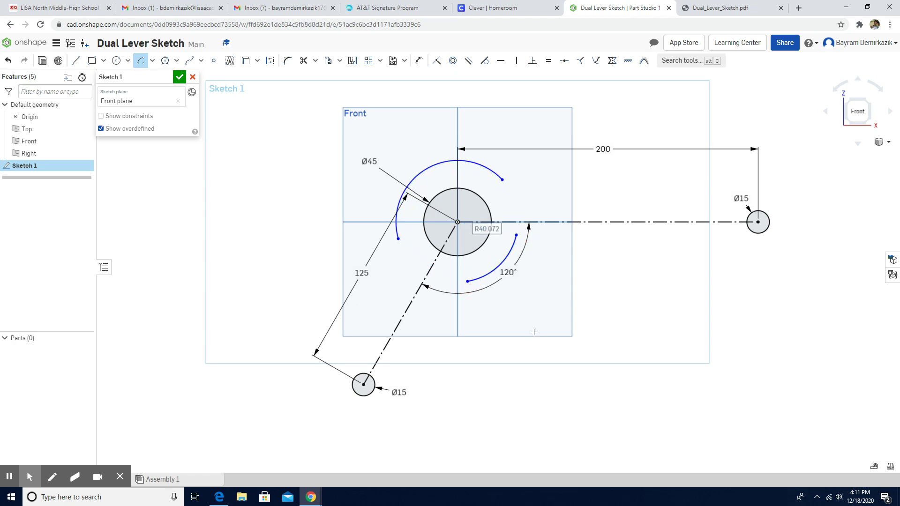
Step: Draw rounded tip arcs centred on the right and lower small circles
left_click(758, 222)
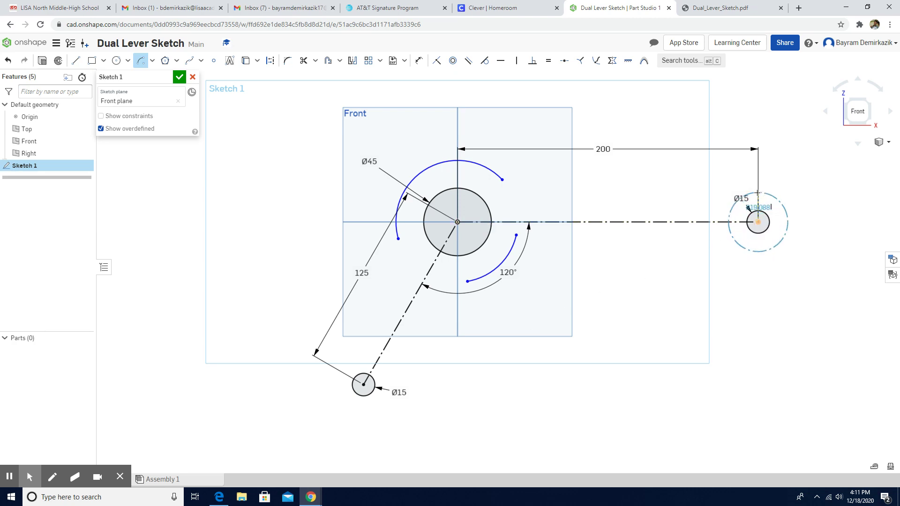
left_click(757, 193)
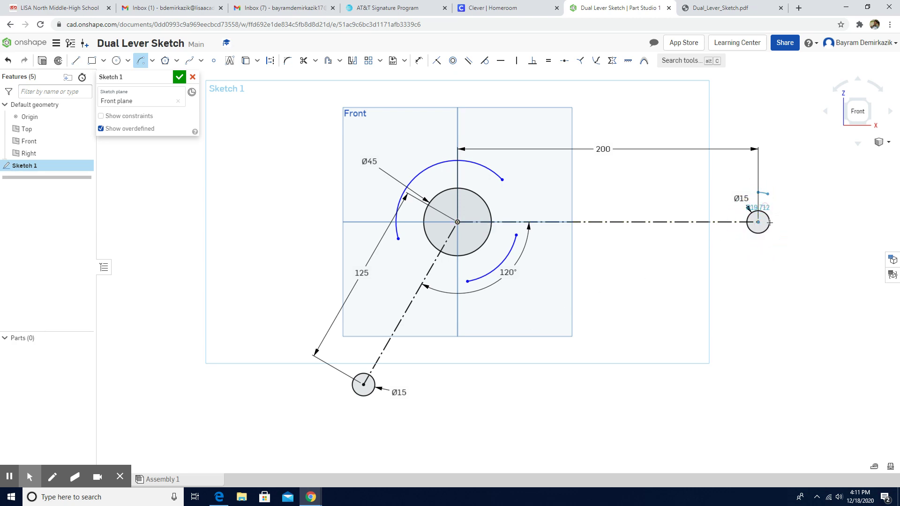
left_click(759, 251)
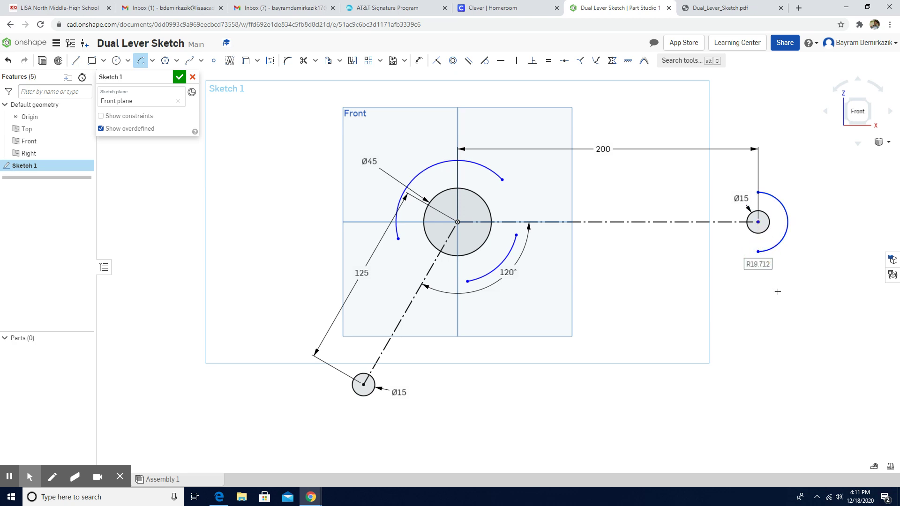
left_click(363, 385)
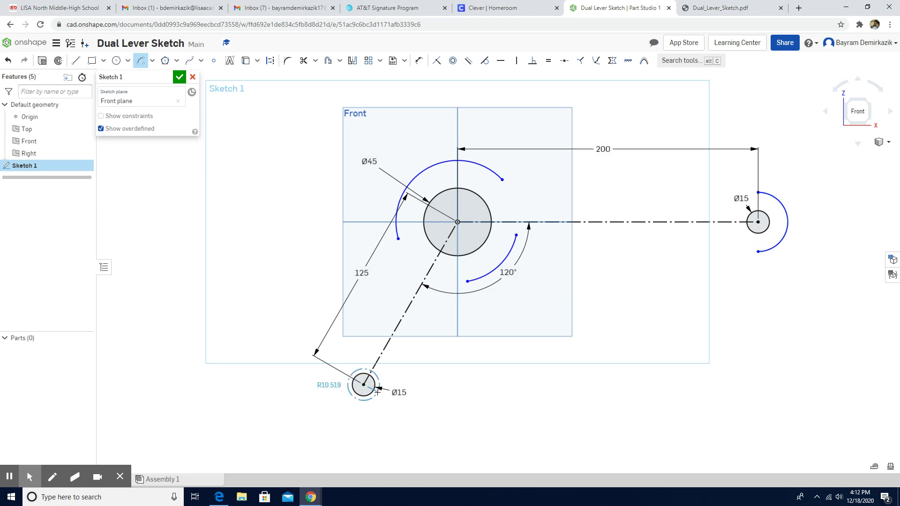
left_click(384, 396)
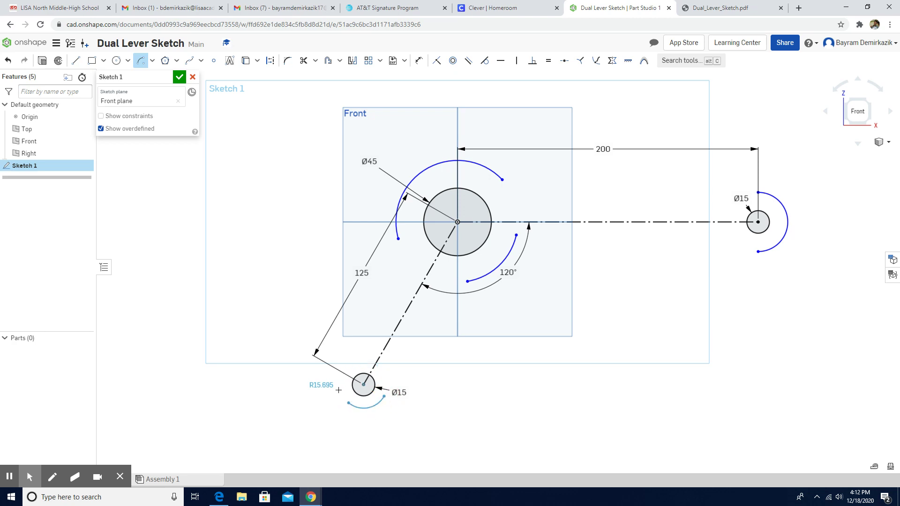
left_click(342, 373)
Step: Give the large upper hub arc an R50 radius dimension
left_click(418, 60)
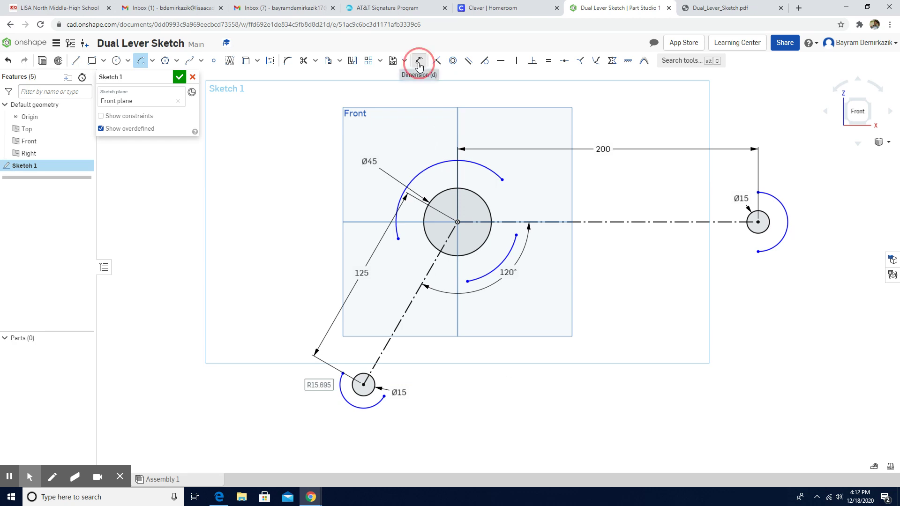
left_click(412, 177)
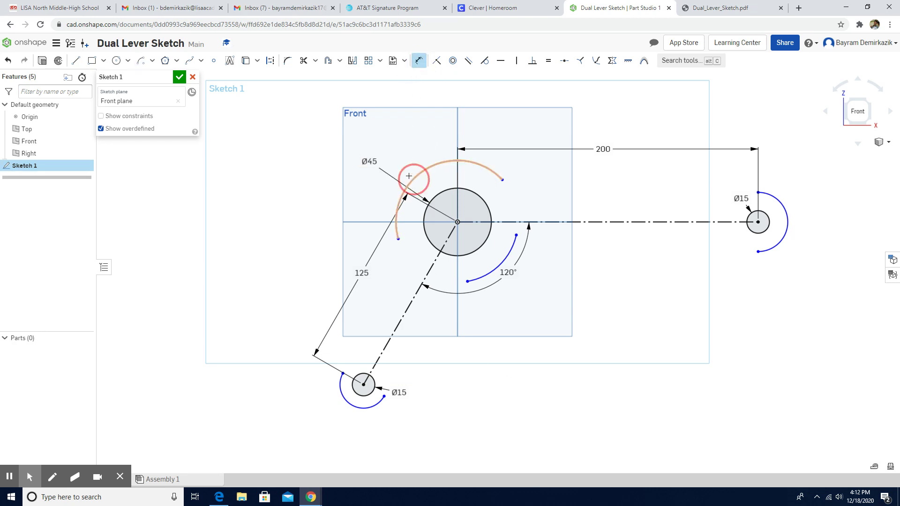
left_click(373, 141)
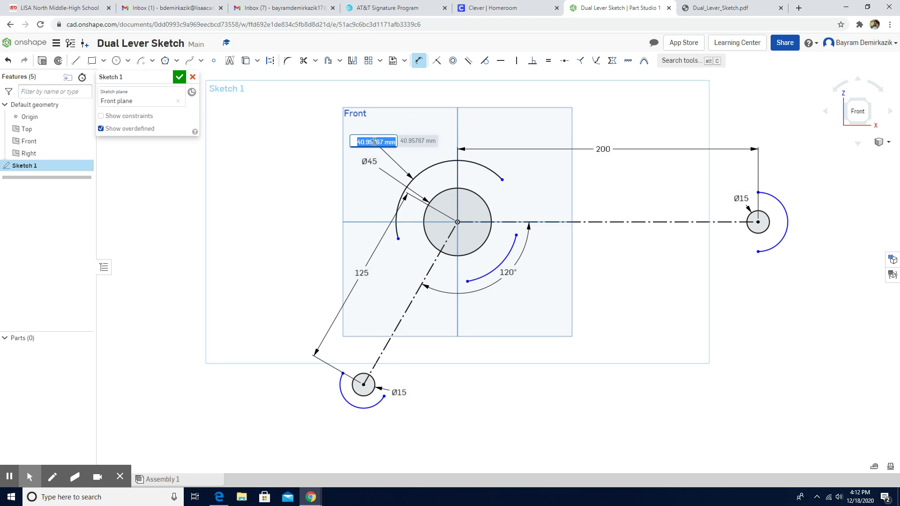
type("50")
key("Return")
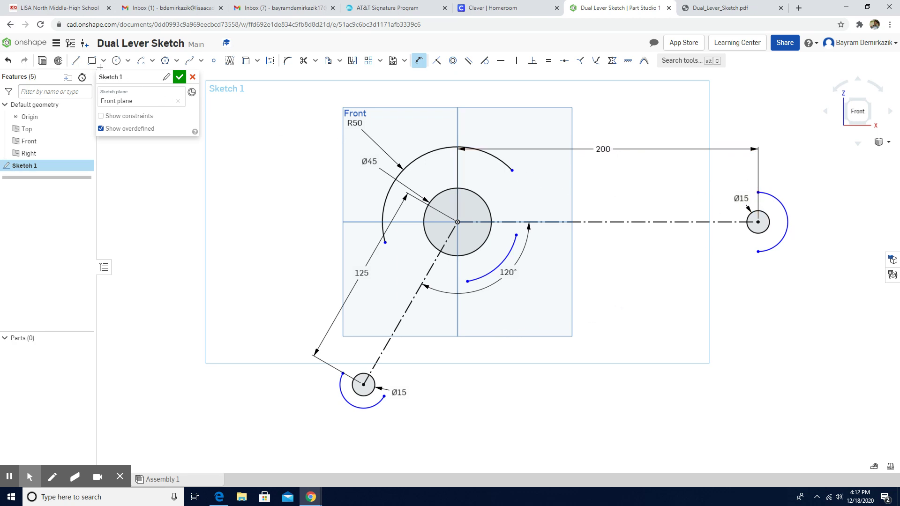
left_click(76, 61)
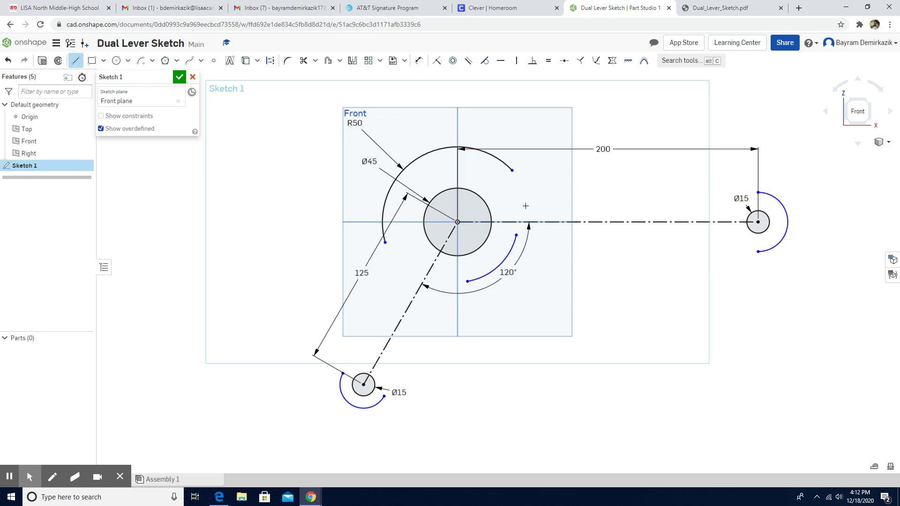
Step: Draw straight edge lines joining the hub arcs to the right and lower tip arcs, closing the outline
left_click(512, 170)
left_click(758, 192)
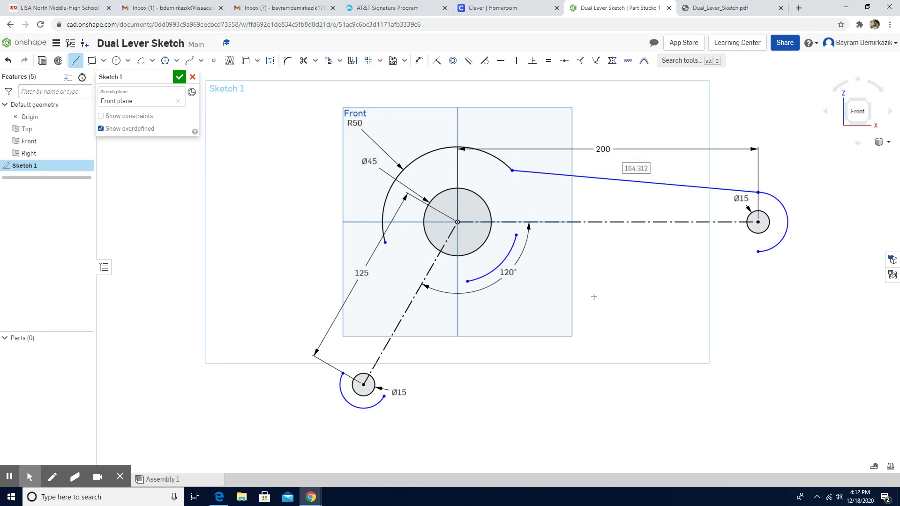
left_click(517, 234)
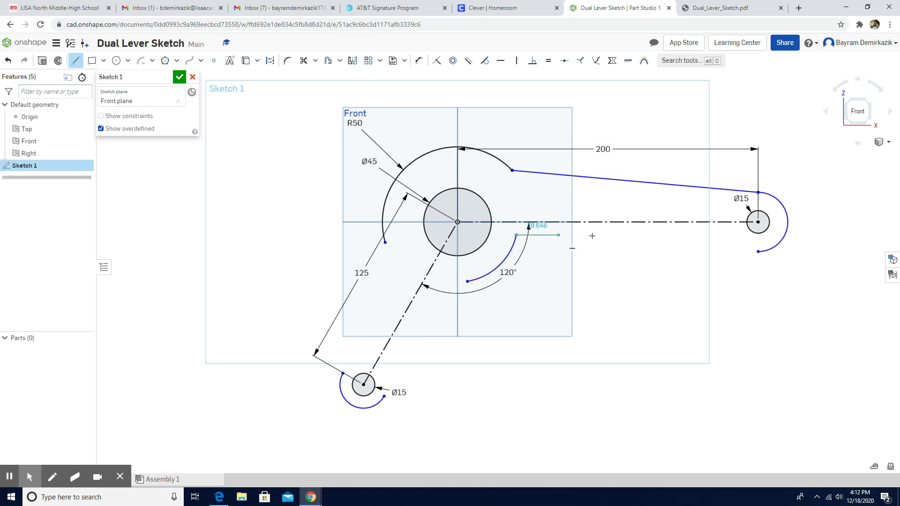
left_click(758, 251)
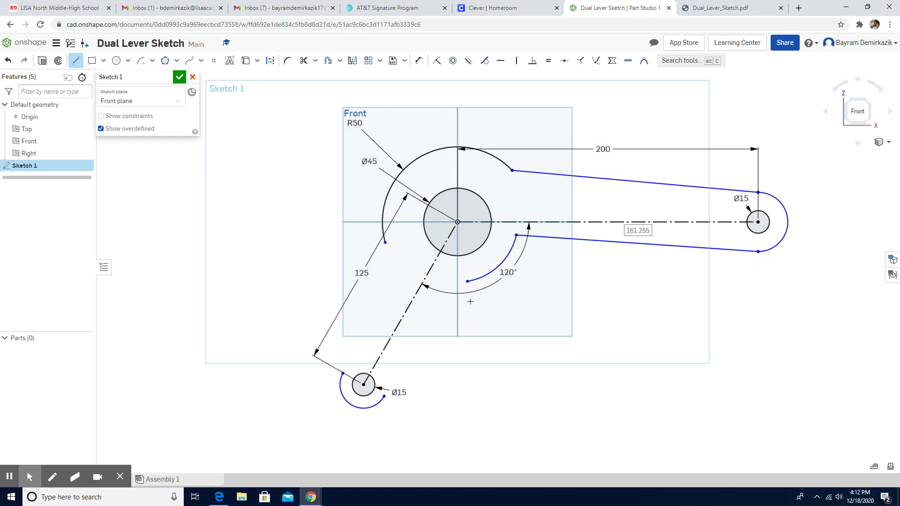
left_click(466, 282)
left_click(384, 396)
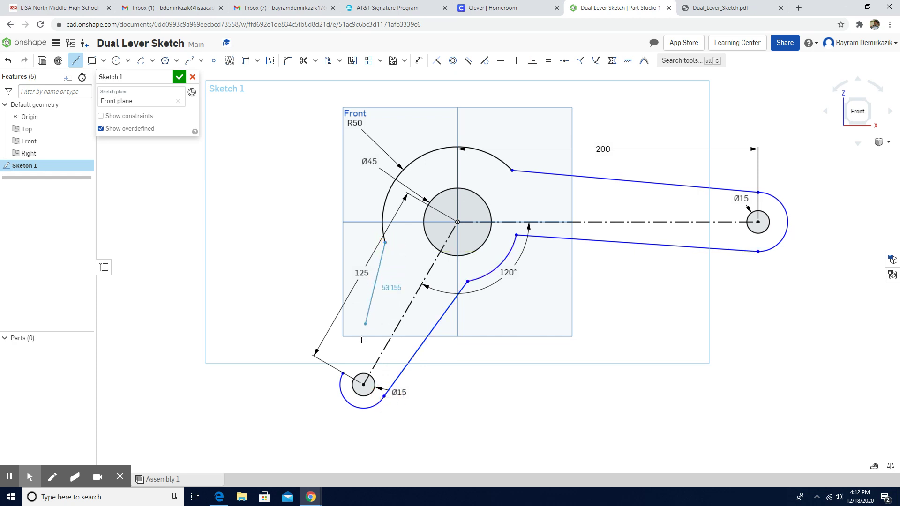
left_click(343, 374)
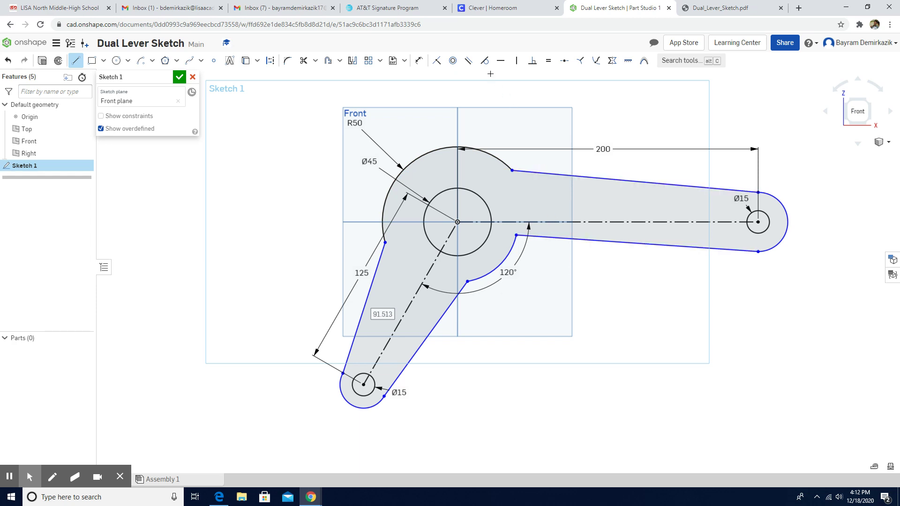
Step: Make the horizontal arm's top and bottom edges parallel to its centreline
left_click(548, 61)
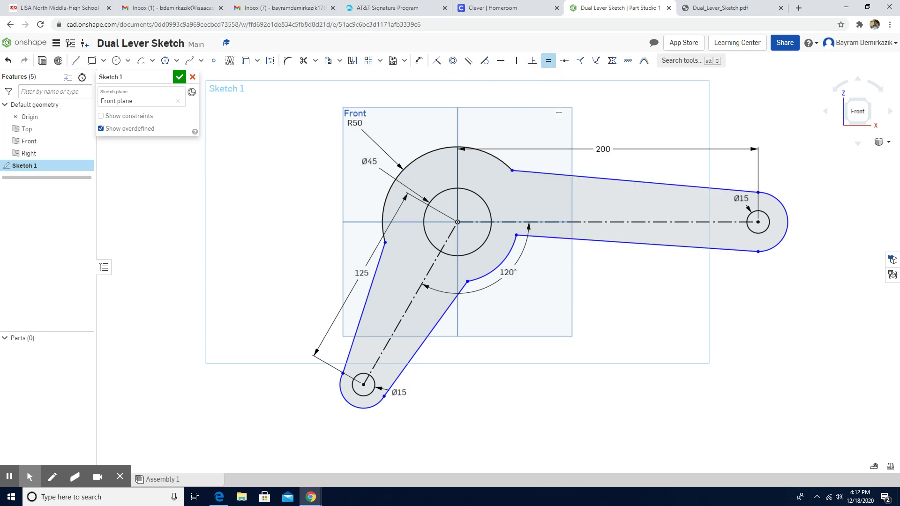
left_click(555, 173)
left_click(561, 240)
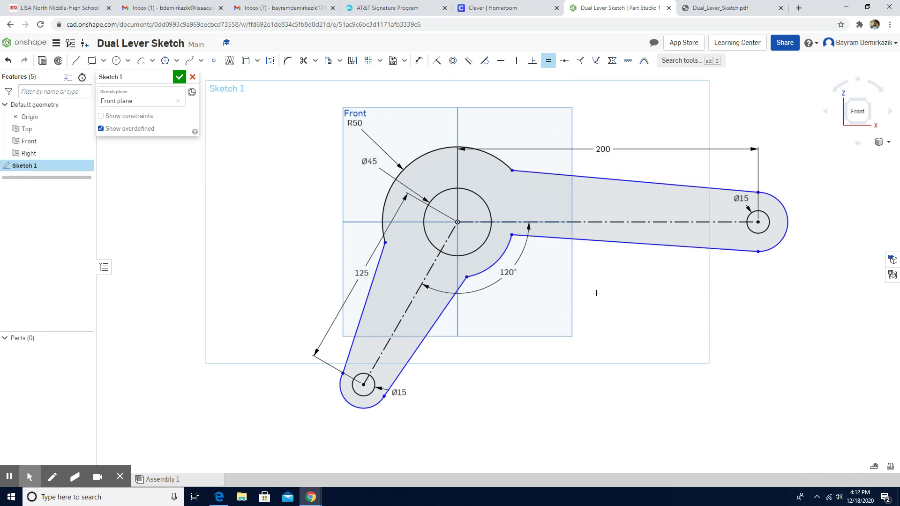
left_click(626, 221)
key("Escape")
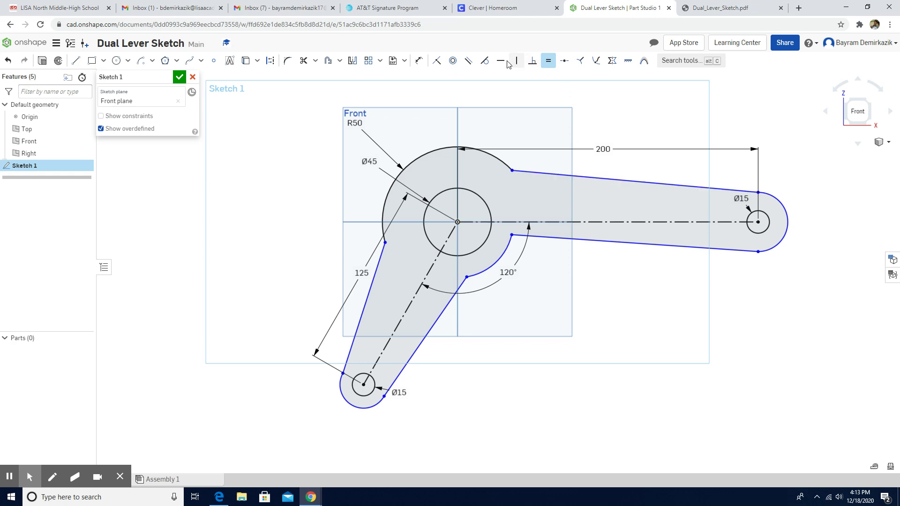
left_click(469, 62)
left_click(567, 175)
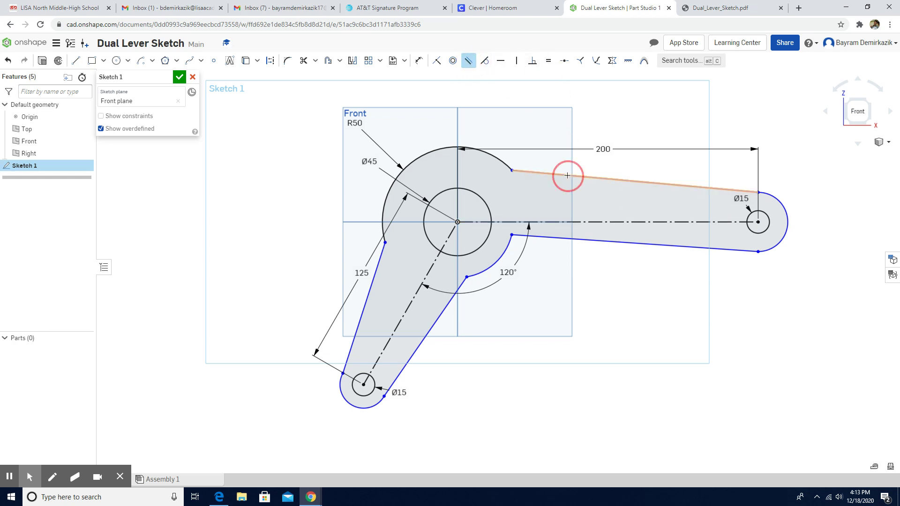
left_click(572, 222)
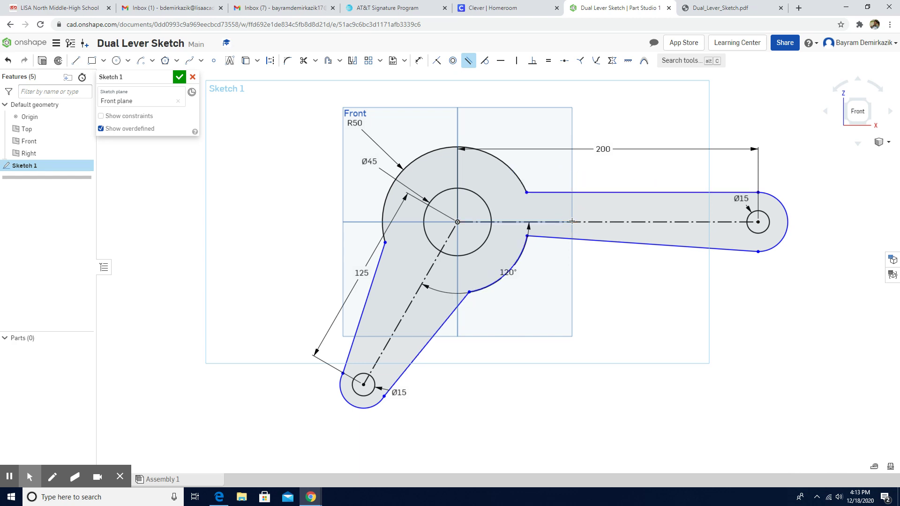
left_click(578, 239)
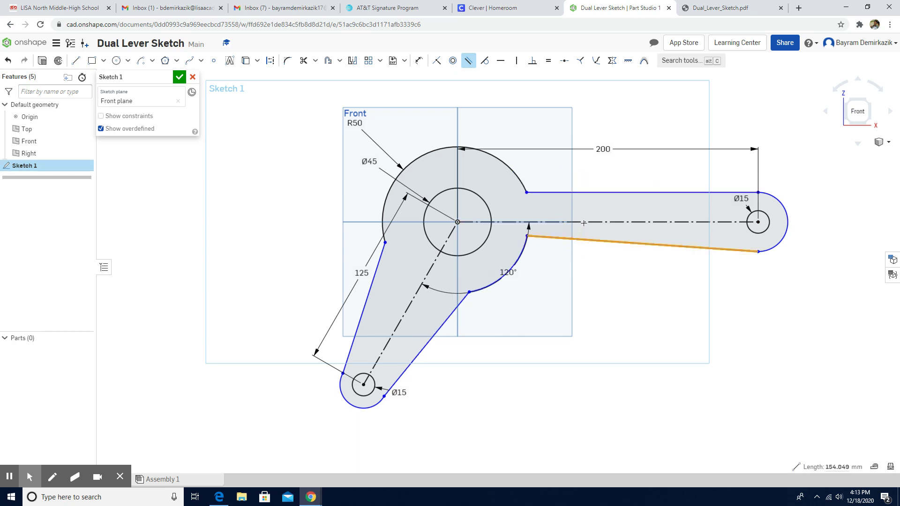
left_click(584, 223)
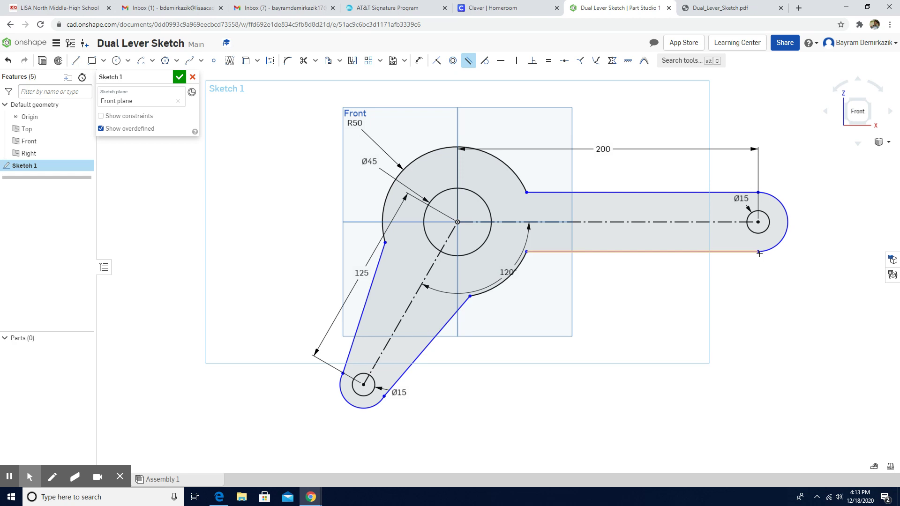
Step: Dimension the horizontal arm's end width as 35
left_click(418, 60)
left_click(757, 193)
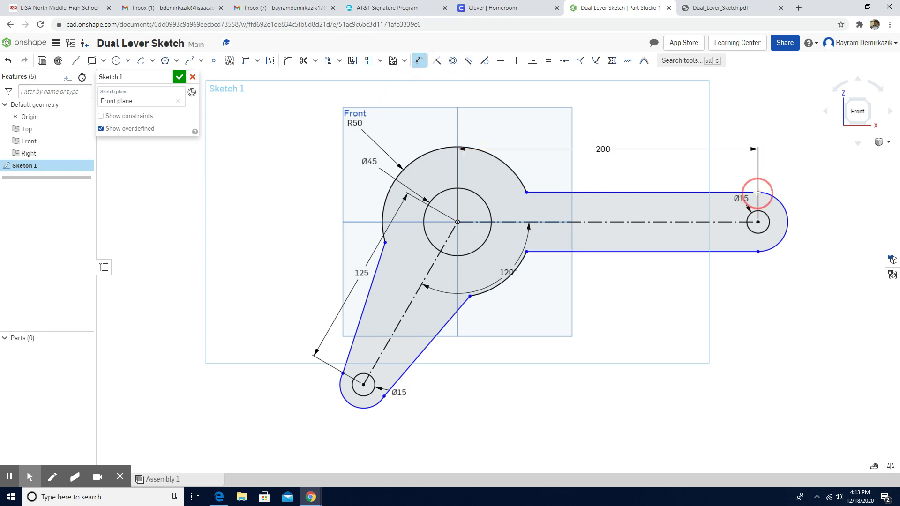
left_click(759, 251)
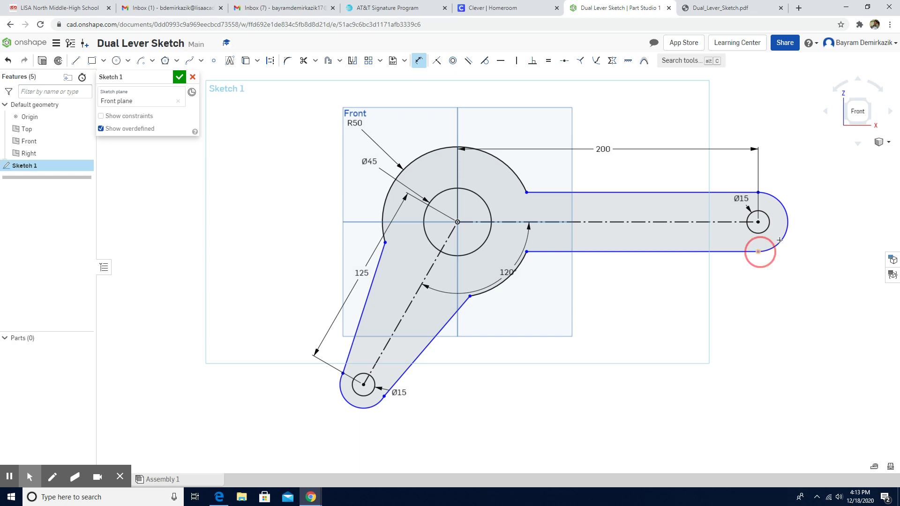
left_click(808, 225)
type("35")
key("Return")
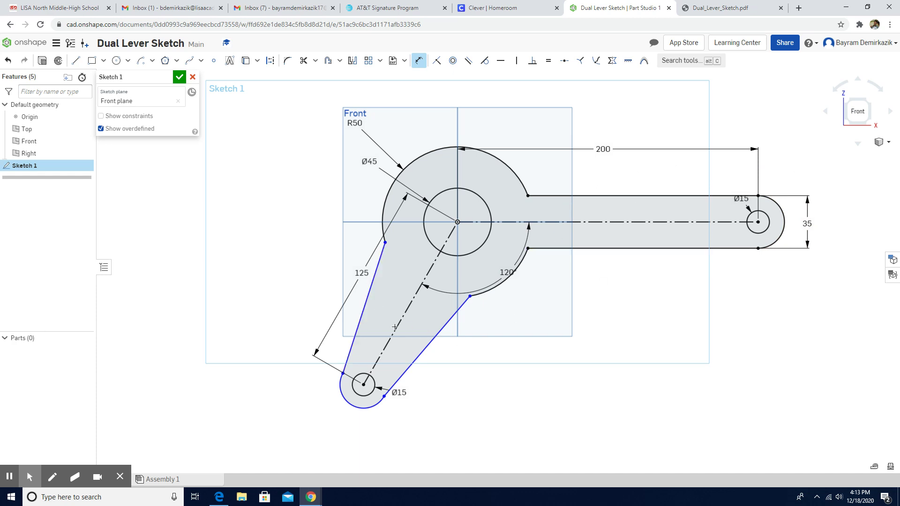
Step: Make the angled arm's two side edges equal in length
left_click(545, 62)
left_click(438, 332)
left_click(369, 295)
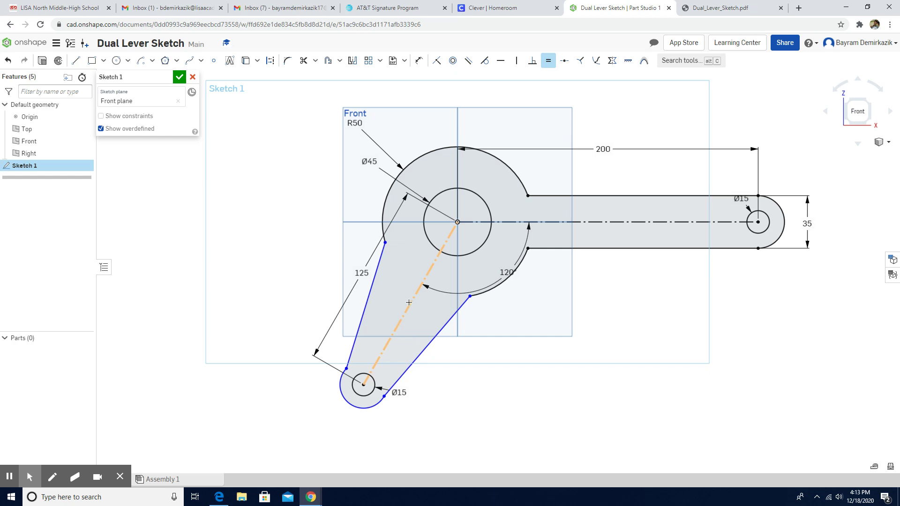
Step: Make both angled arm edges parallel to the lower centreline
left_click(470, 62)
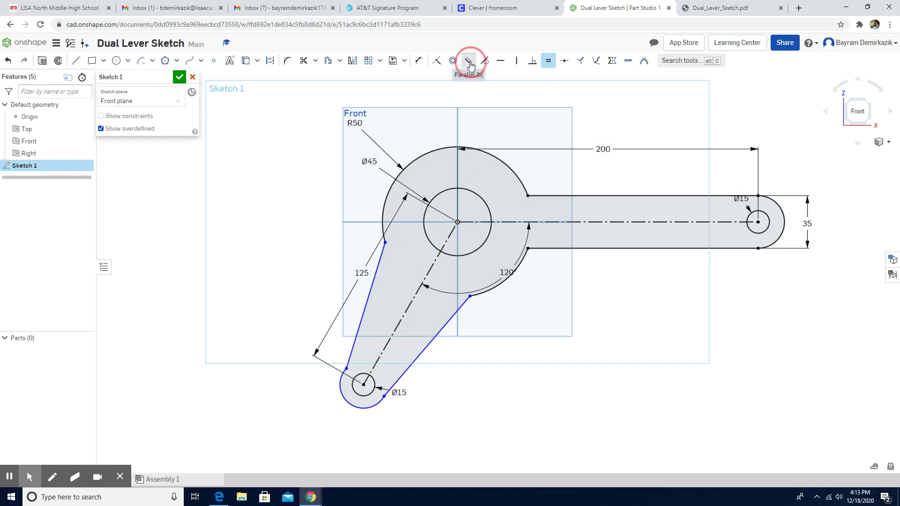
left_click(434, 337)
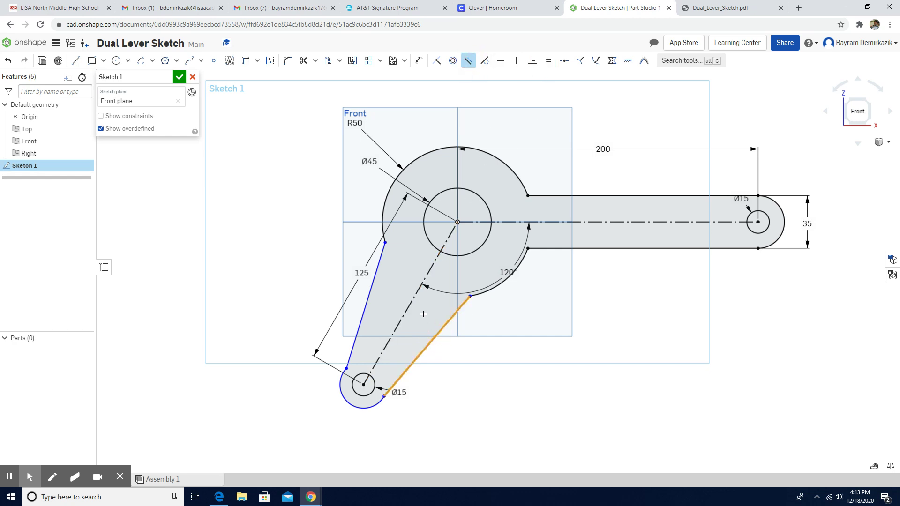
left_click(409, 309)
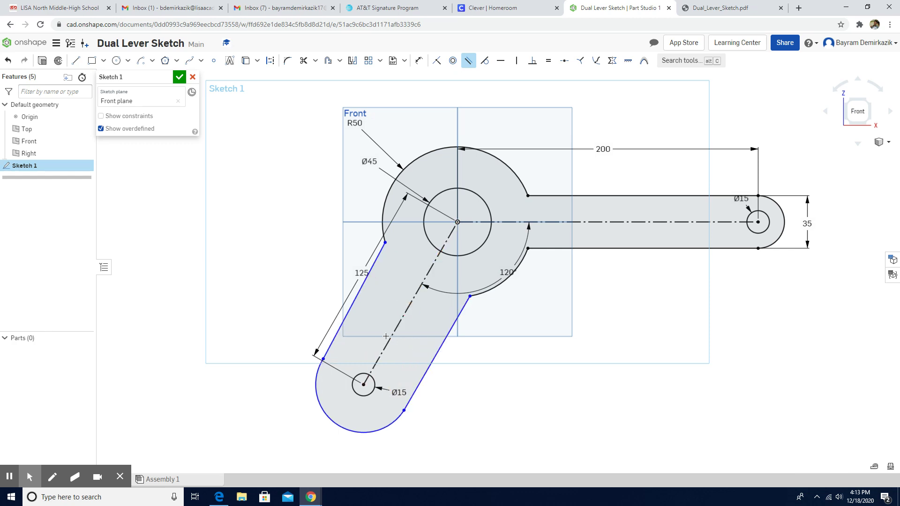
left_click(360, 293)
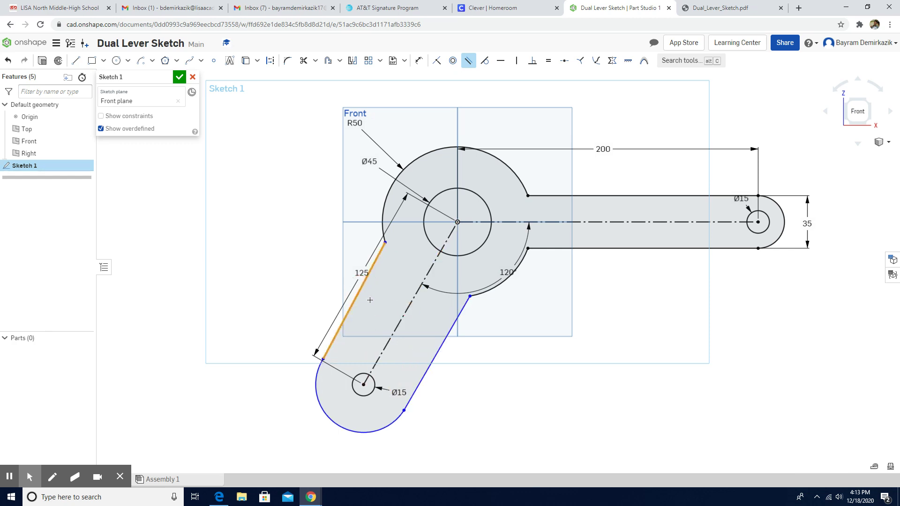
left_click(401, 317)
left_click(439, 350)
left_click(466, 431)
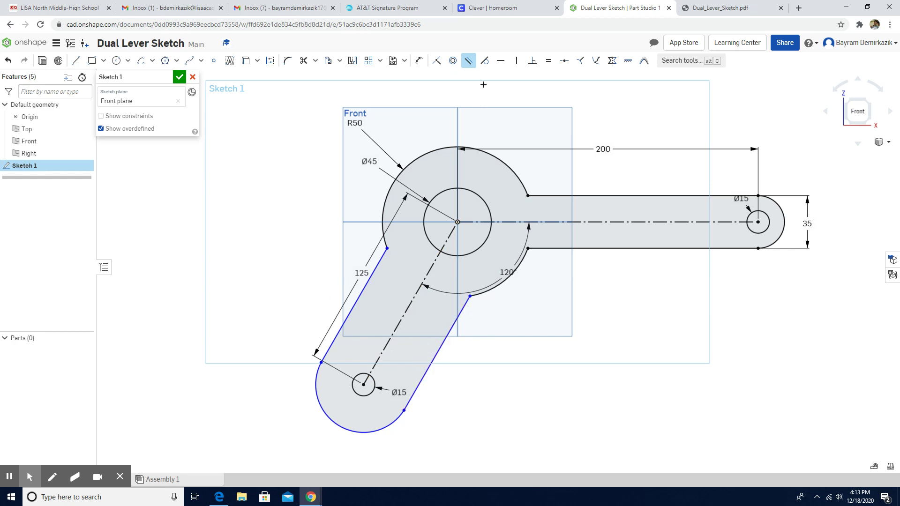
Step: Constrain the angled arm's end arc tangent to the right side line, then to the left side line
left_click(485, 61)
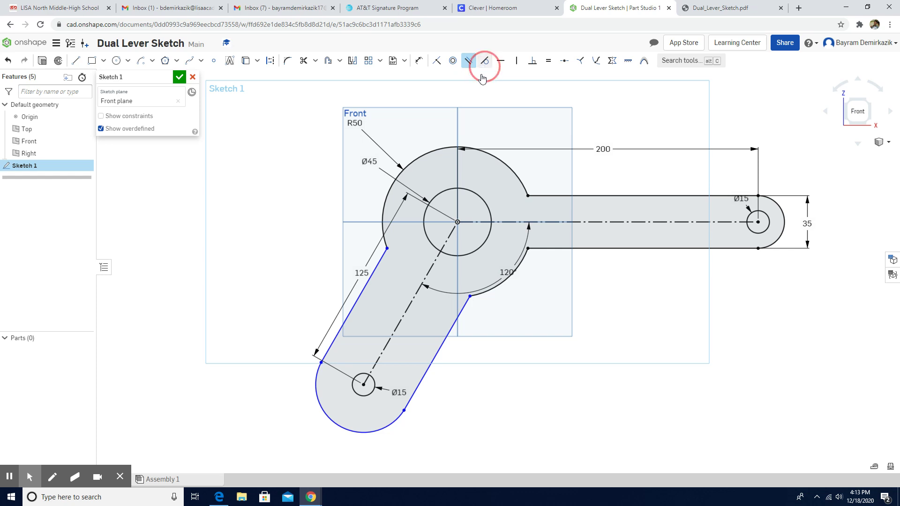
scroll(396, 385, "up", 1)
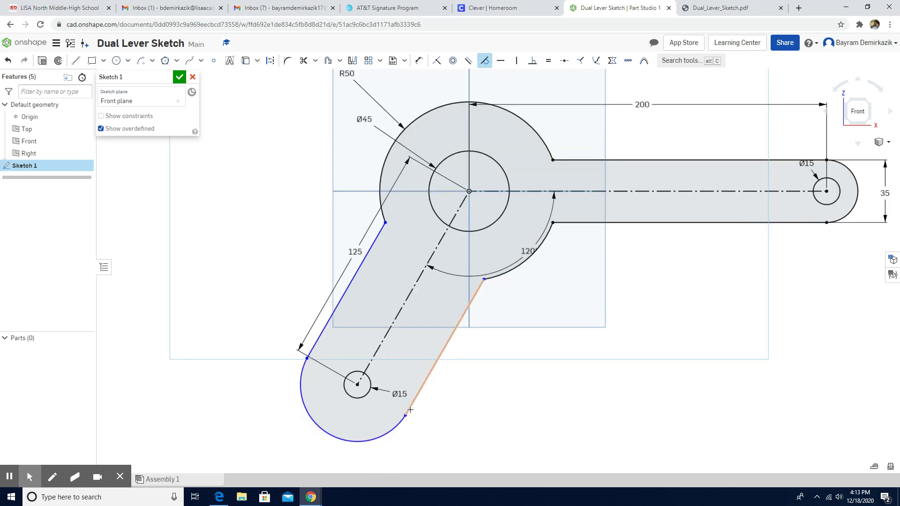
left_click(397, 425)
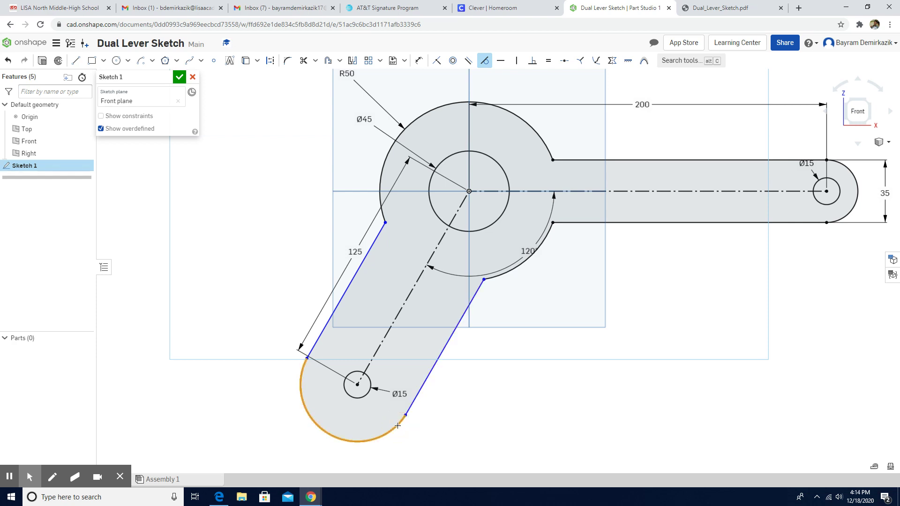
left_click(411, 404)
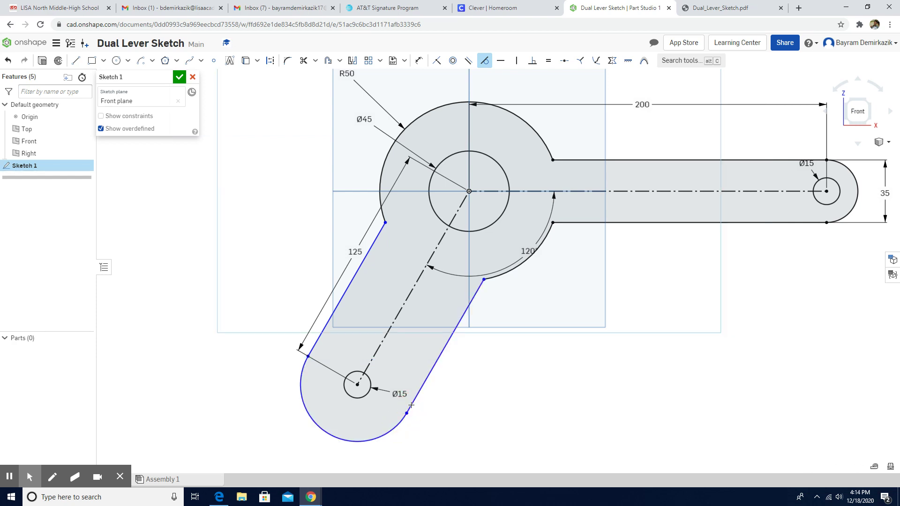
left_click(301, 369)
left_click(312, 347)
Step: Dimension the angled arm's width between its two arc-line joints as 35
left_click(416, 64)
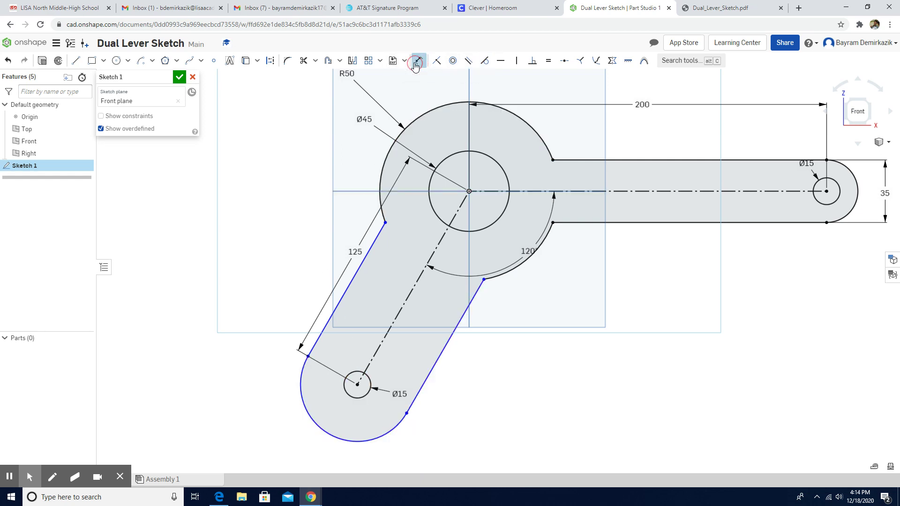
left_click(406, 413)
left_click(308, 358)
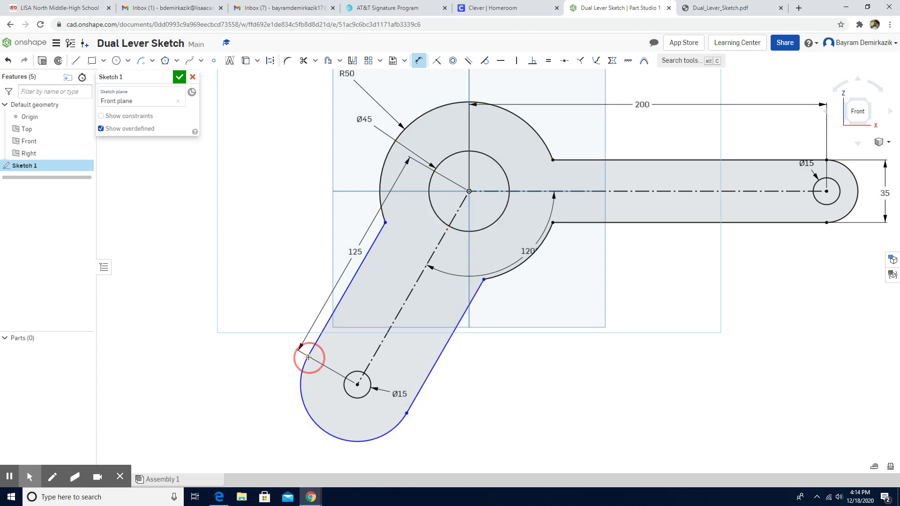
left_click(303, 443)
type("35")
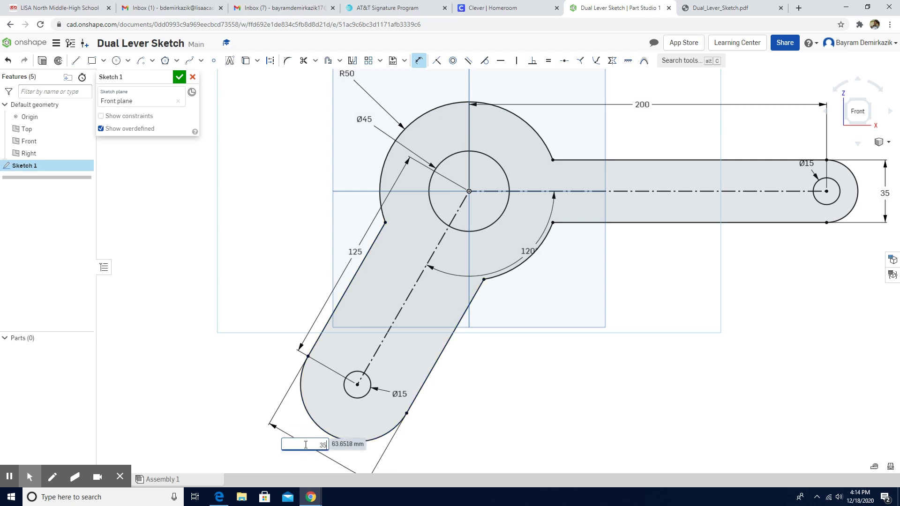
key("Return")
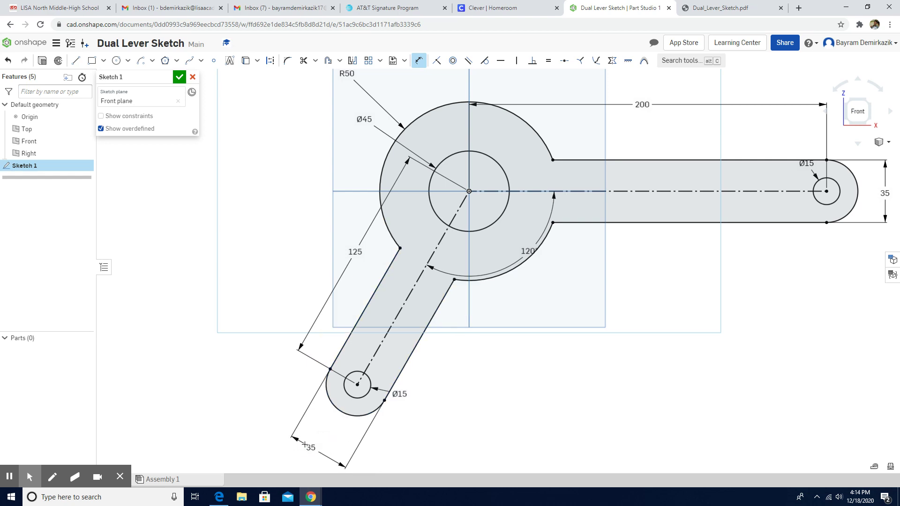
scroll(523, 367, "up", 1)
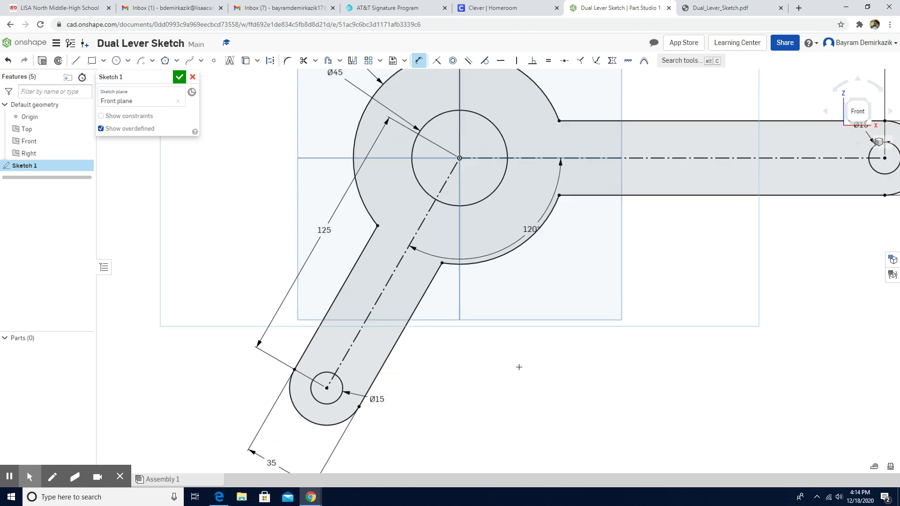
scroll(518, 367, "down", 3)
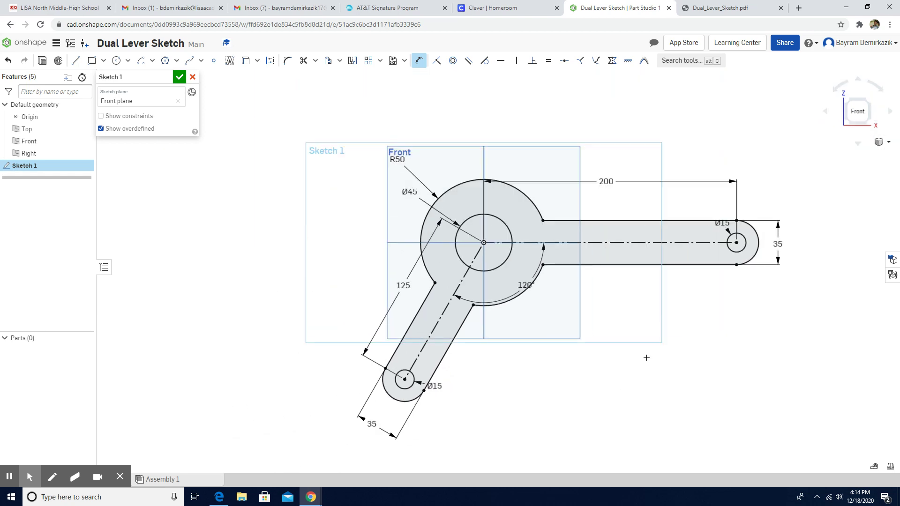
Step: Move the 120° angle, Ø15 and Ø45 labels clear of the hub and horizontal arm
key("Escape")
left_click(525, 289)
left_click_drag(525, 288, 533, 316)
left_click_drag(727, 228, 753, 296)
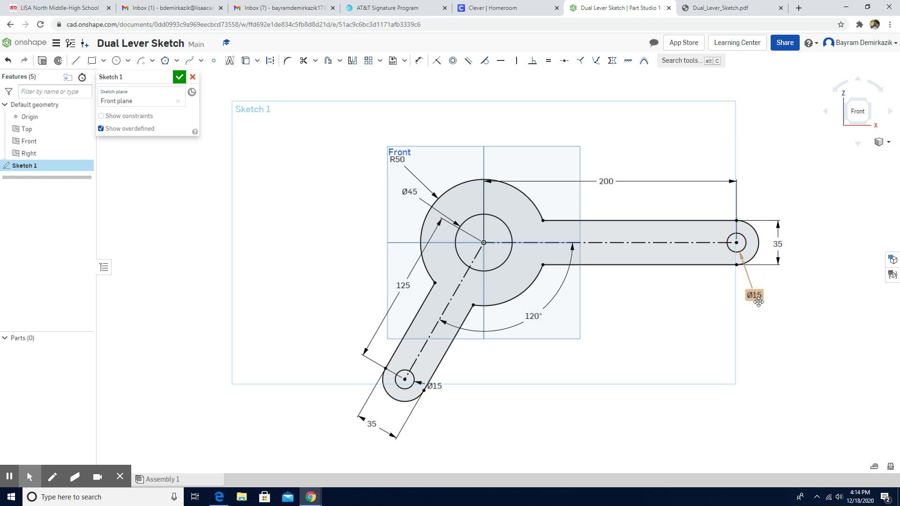
mouse_move(412, 192)
left_mouse_down()
mouse_move(394, 188)
mouse_move(403, 187)
mouse_move(404, 160)
mouse_move(424, 165)
mouse_move(431, 153)
mouse_move(401, 136)
mouse_move(358, 142)
mouse_move(408, 134)
left_mouse_up()
Step: Reposition the 125 dimension, lower Ø15 label and lower 35 dimension off the angled arm
left_click_drag(403, 284, 399, 279)
left_click_drag(437, 385, 460, 407)
left_click_drag(373, 425, 379, 424)
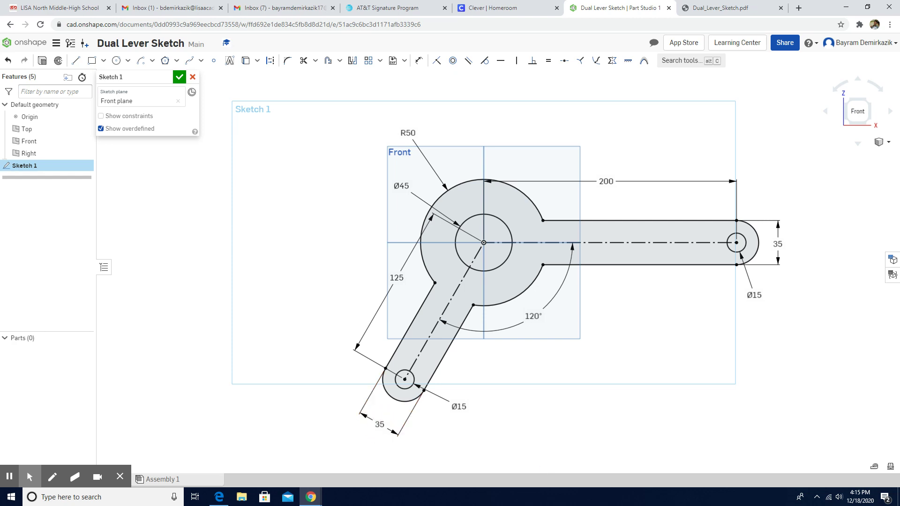